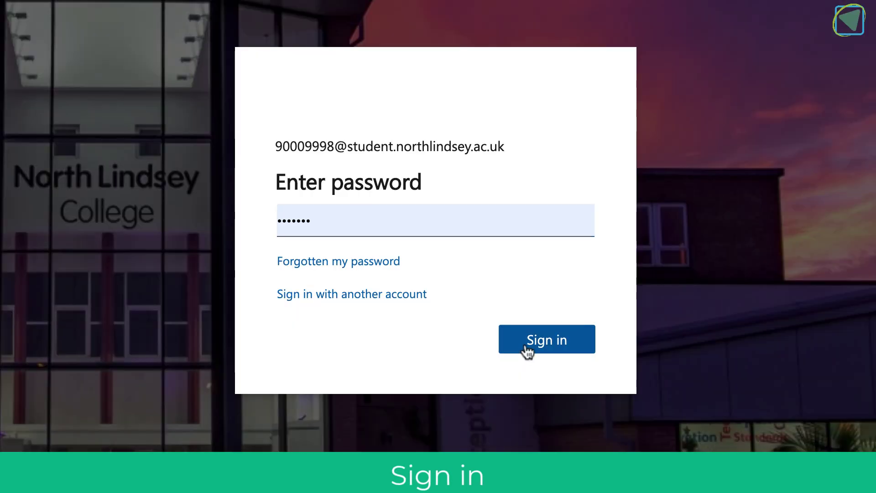
Sign in with the saved account and launch Sway from the Office 365 apps list.
click(528, 350)
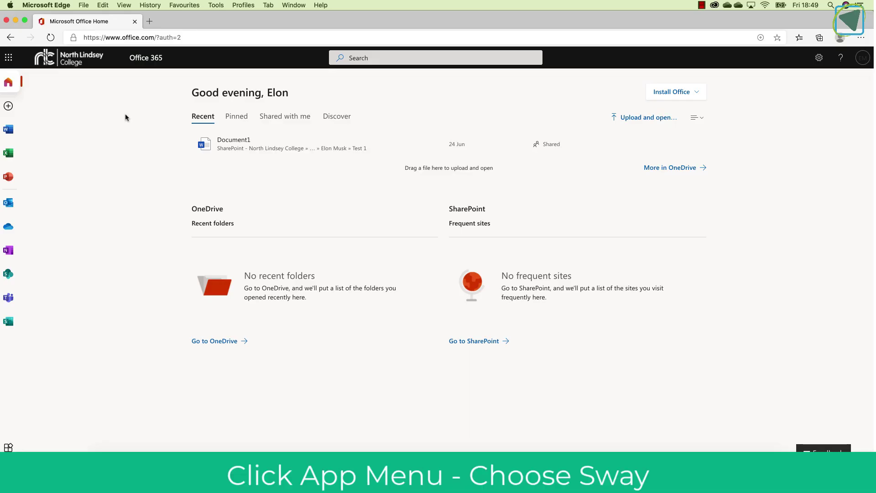
click(7, 58)
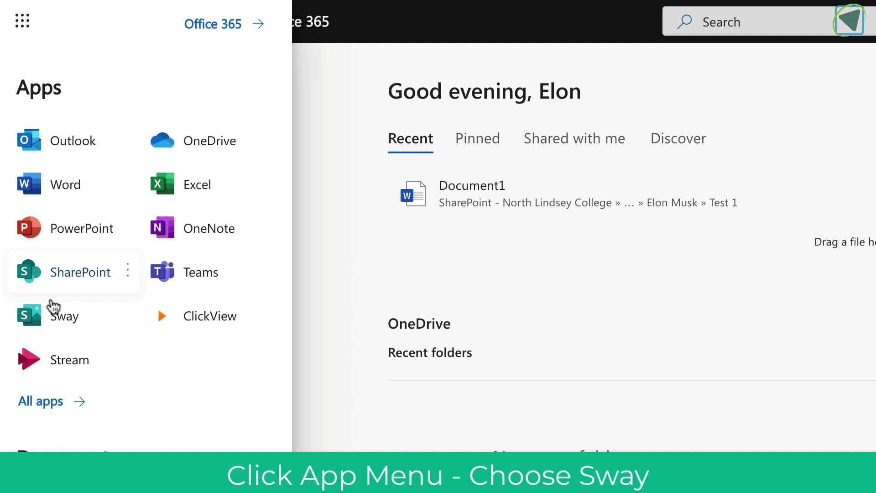
click(24, 315)
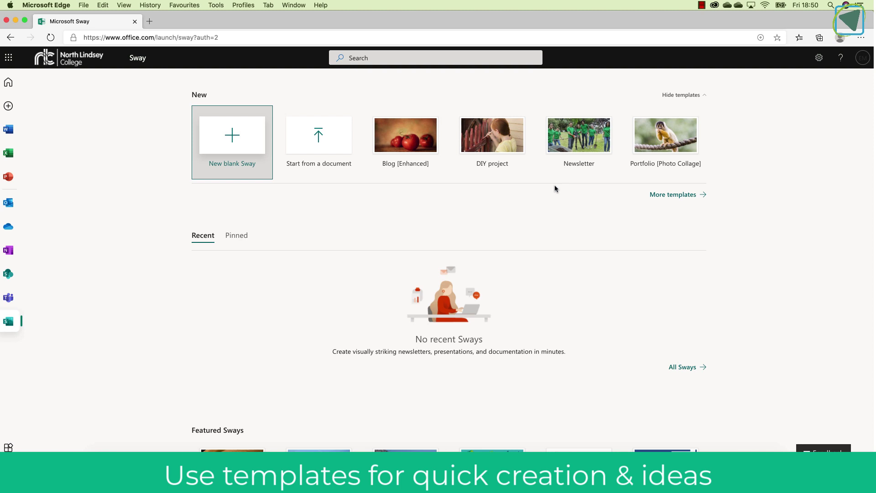
Preview the Newsletter template, scroll through its pages, and start editing a copy.
click(575, 135)
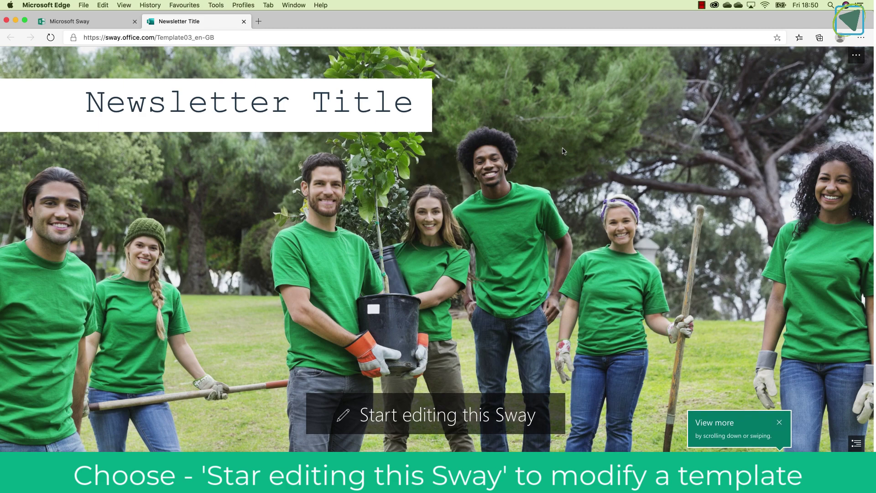
scroll(564, 151, down, 10)
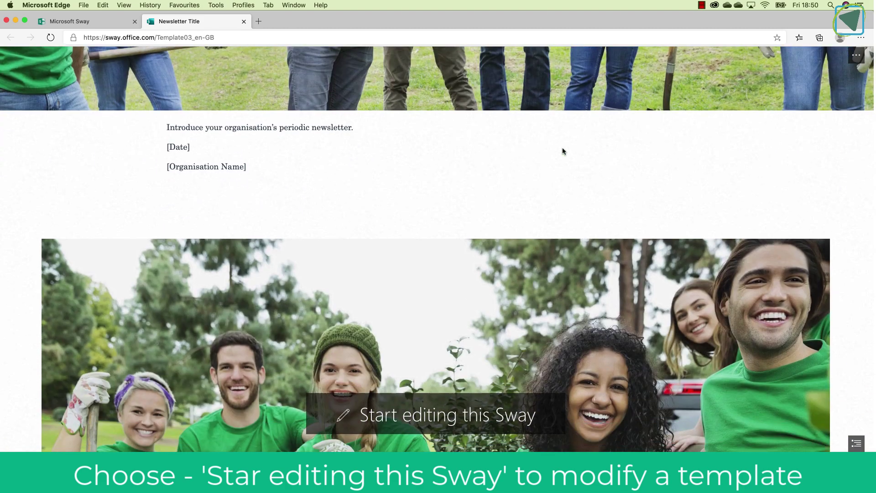
scroll(562, 150, down, 10)
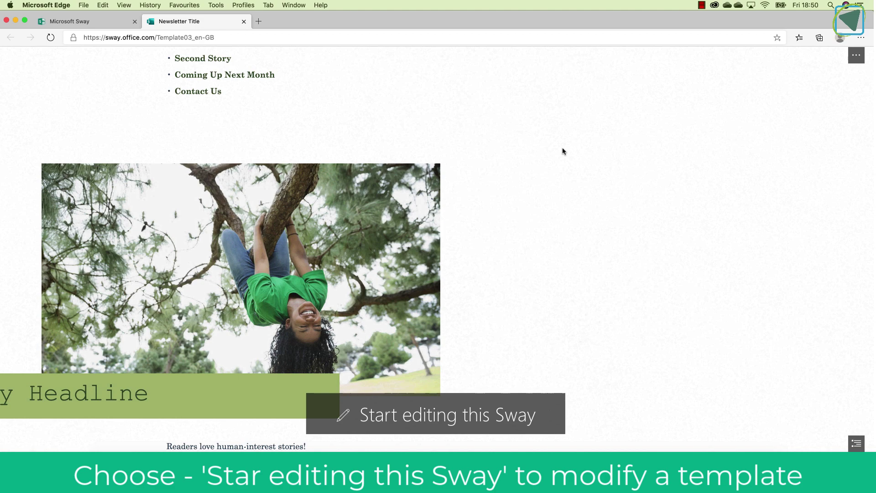
scroll(562, 151, up, 15)
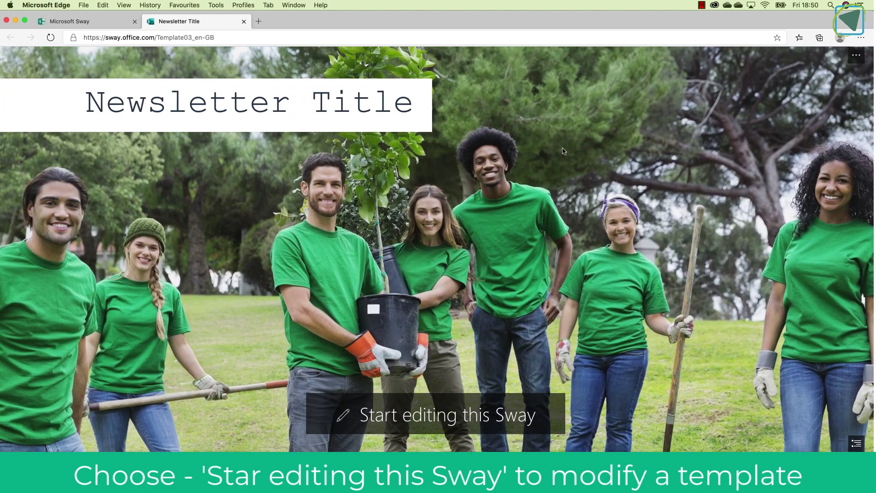
click(384, 411)
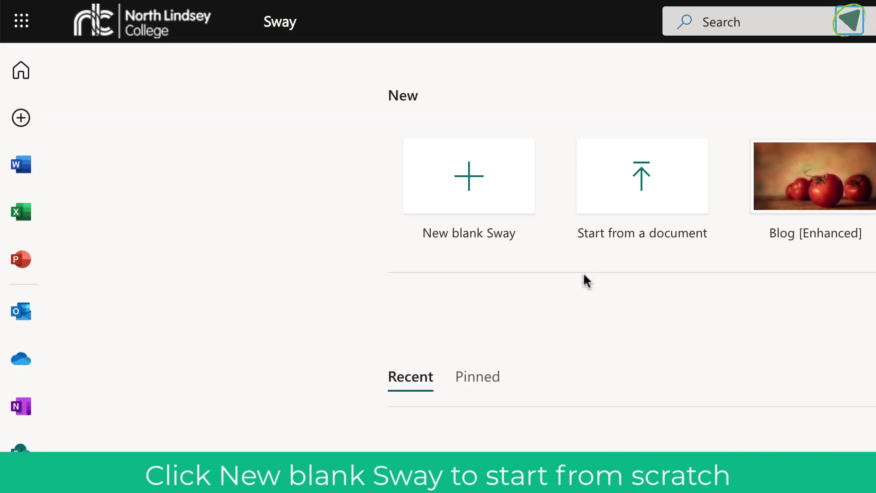
Create a new blank Sway titled 'Example' and bring up the add-content choices below it.
click(487, 185)
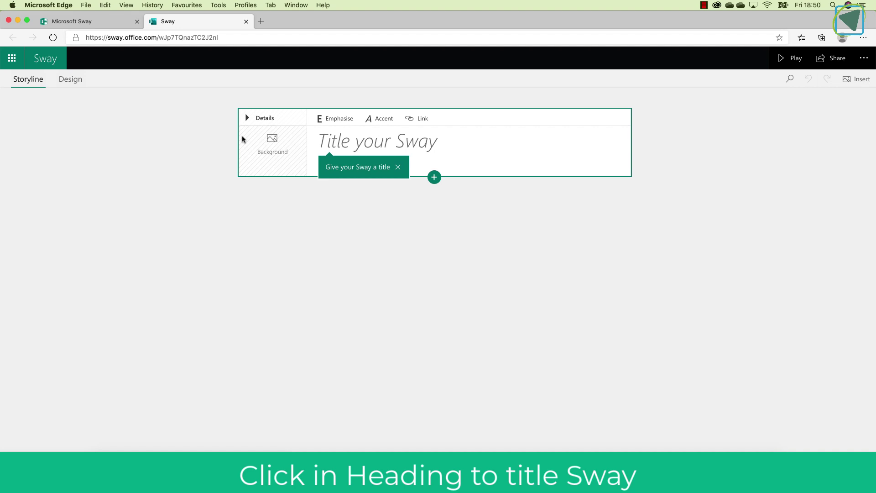
click(356, 138)
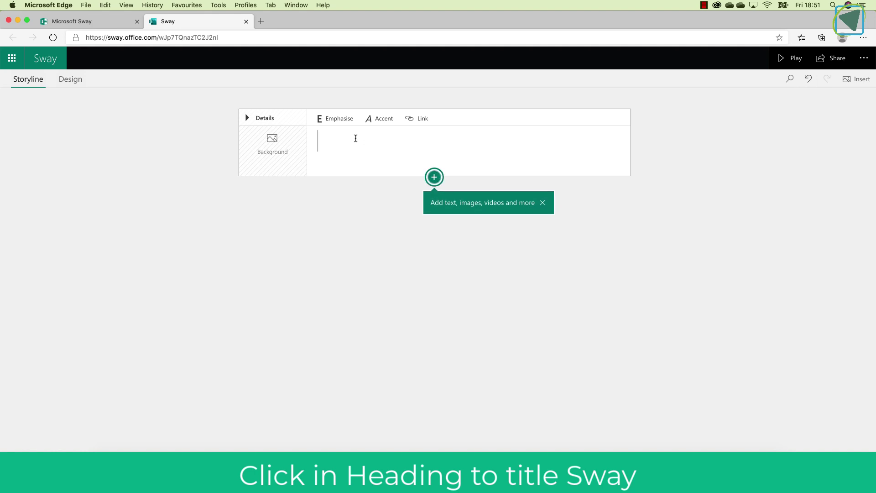
text(Example)
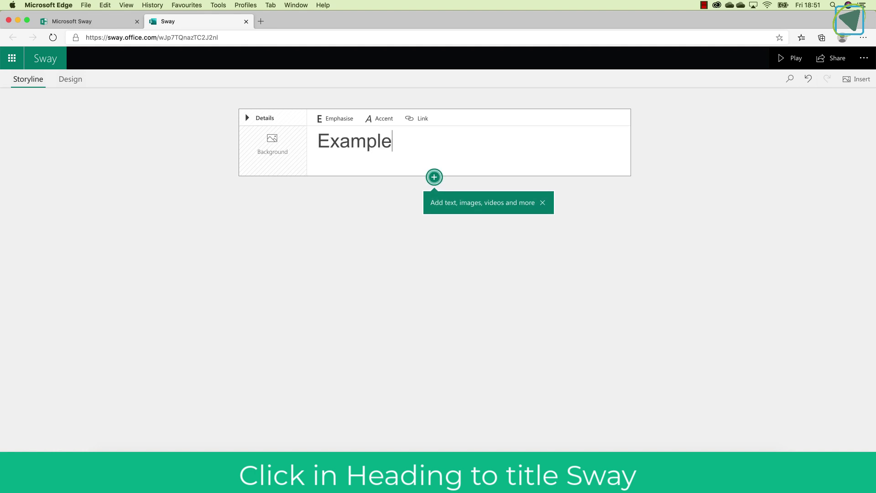
click(434, 177)
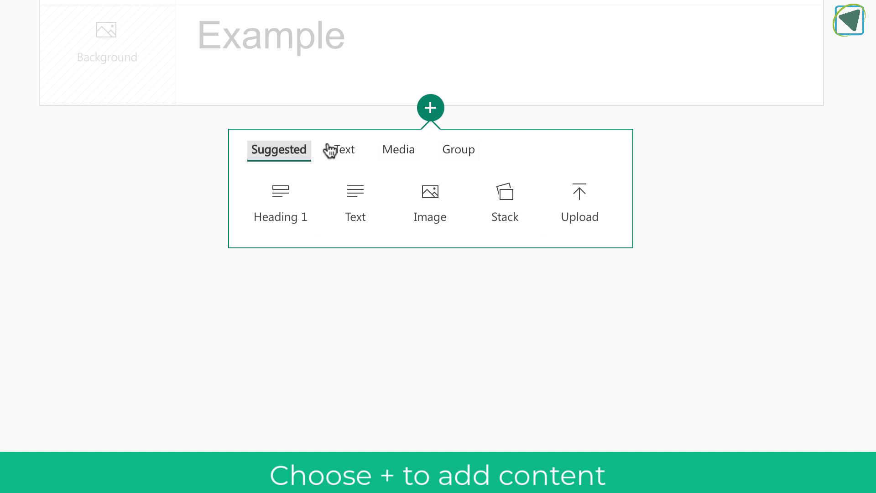
Browse the Text, Media and Group options, then add a Heading 1 section below the title.
click(352, 152)
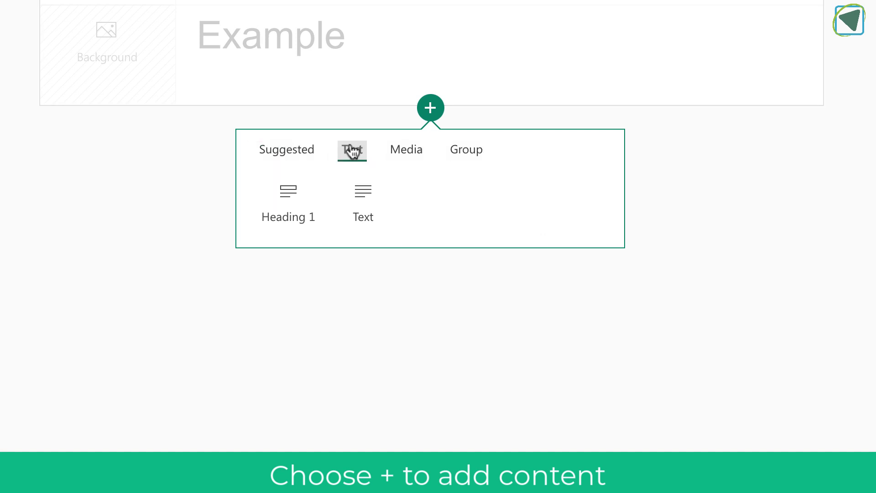
click(404, 152)
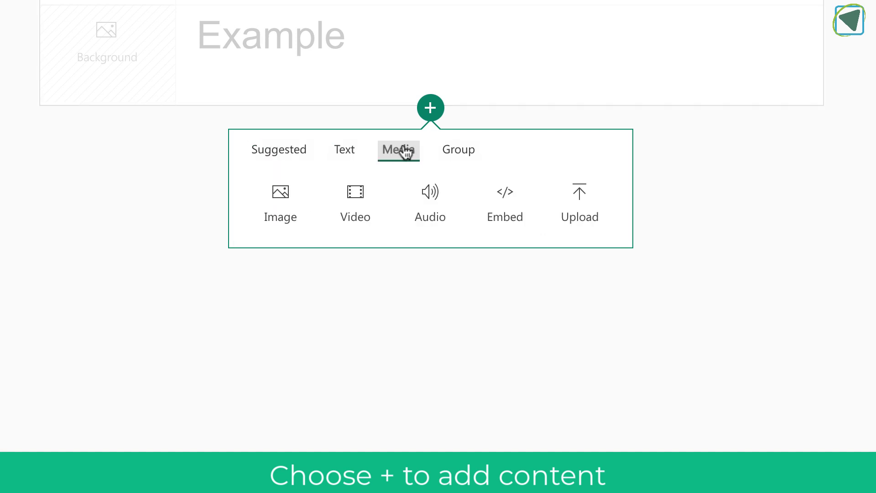
click(466, 154)
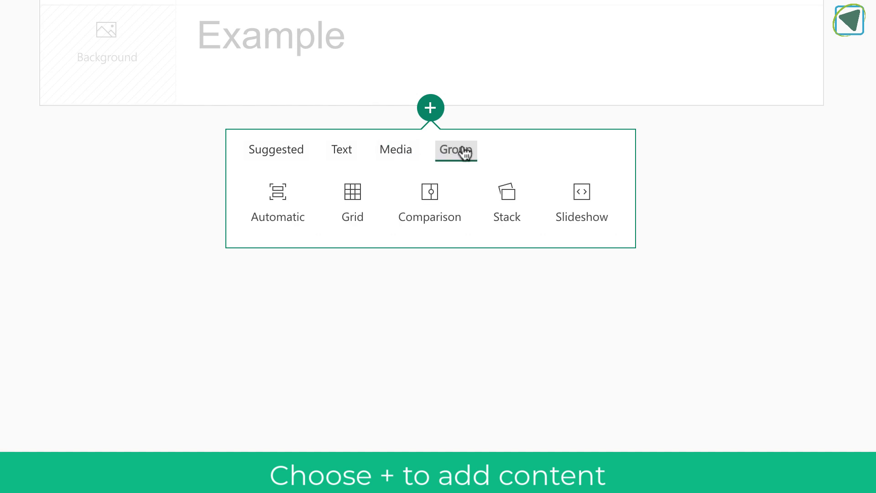
click(302, 156)
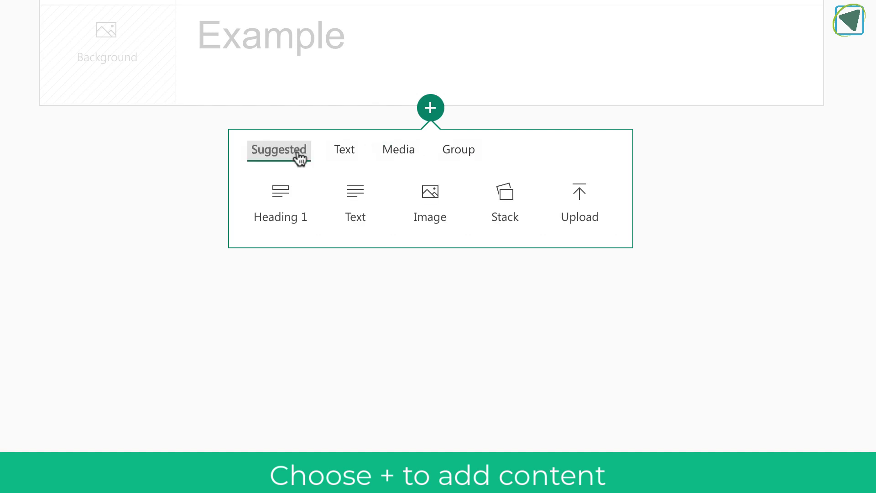
click(284, 189)
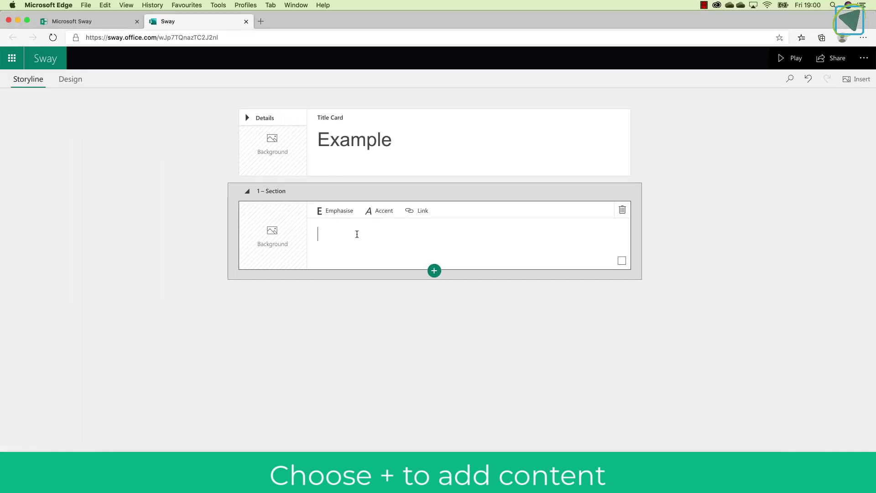
Label the card 'Heading 1' and give it the lake-at-sunset Backgrounds photo.
text(Heading 1)
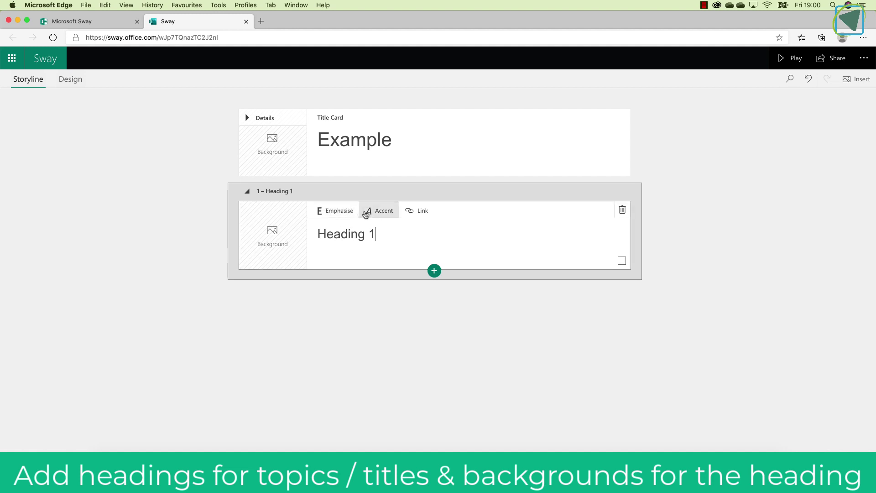
click(383, 212)
click(276, 235)
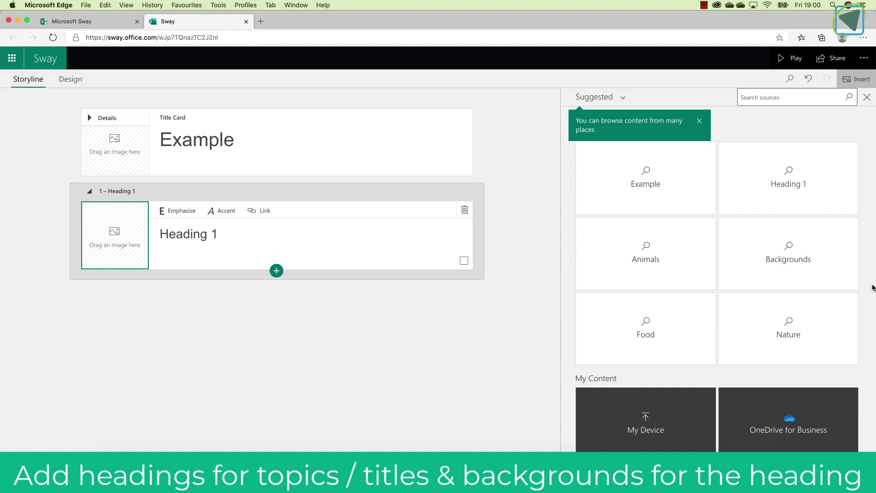
click(829, 260)
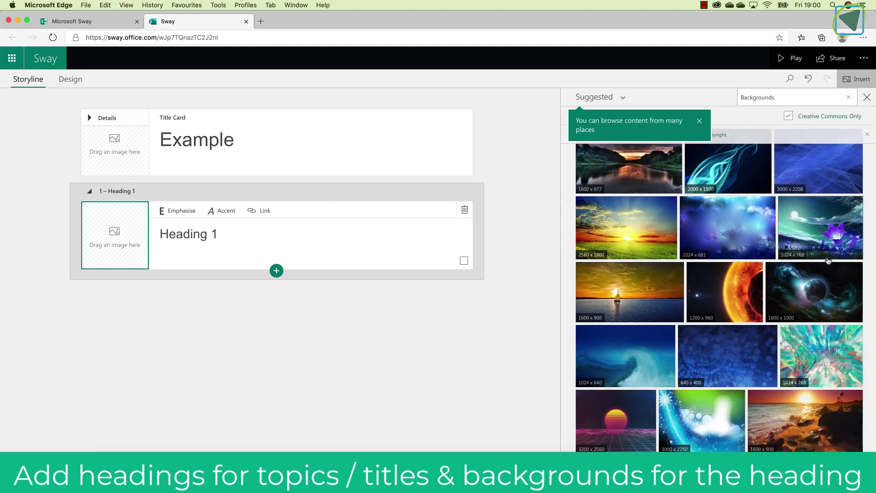
click(649, 170)
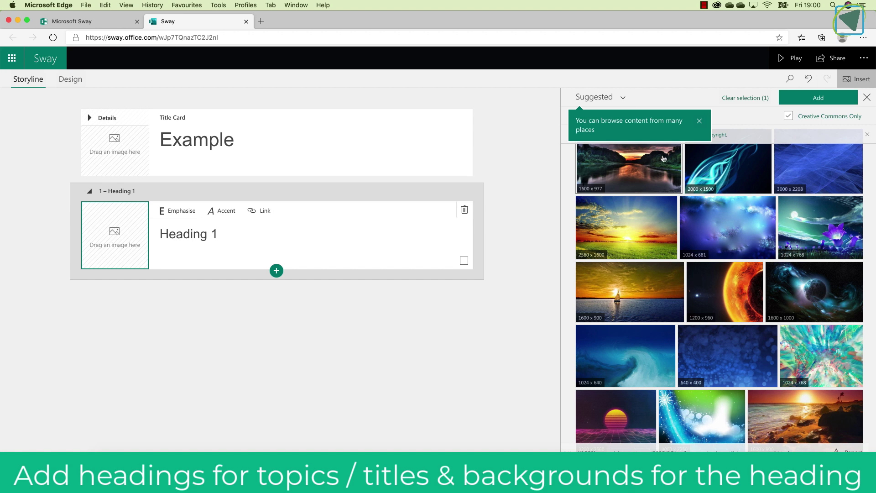
click(788, 100)
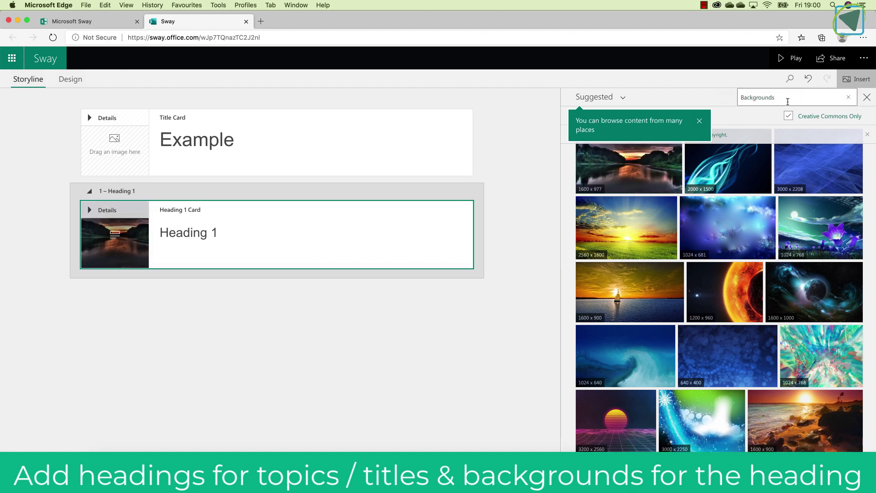
click(861, 100)
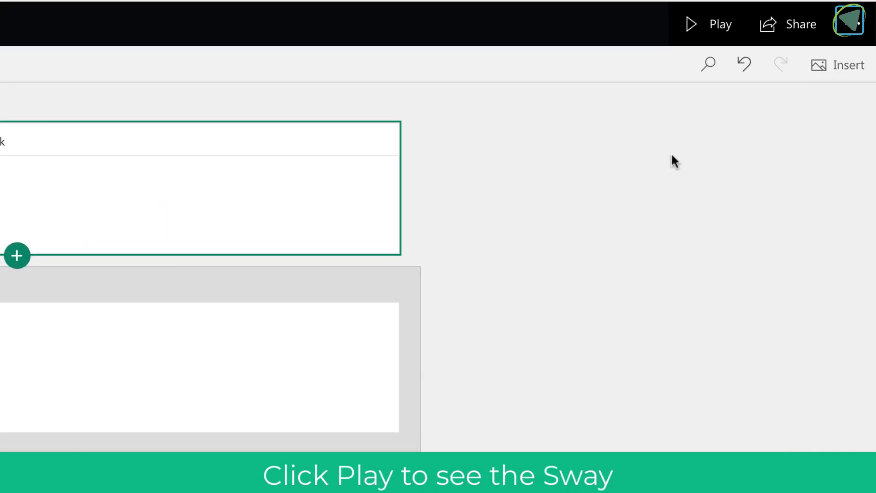
Play the Sway to view Example and Heading 1, then return to editing below Heading 1.
click(693, 35)
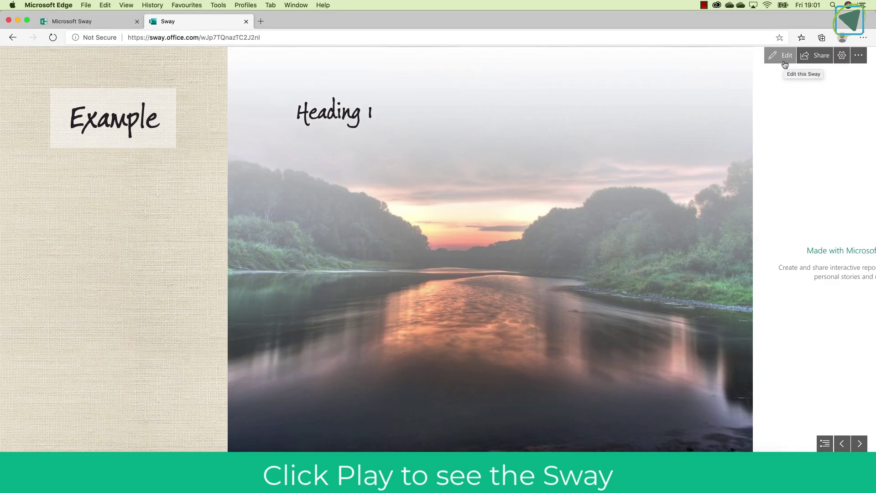
click(785, 64)
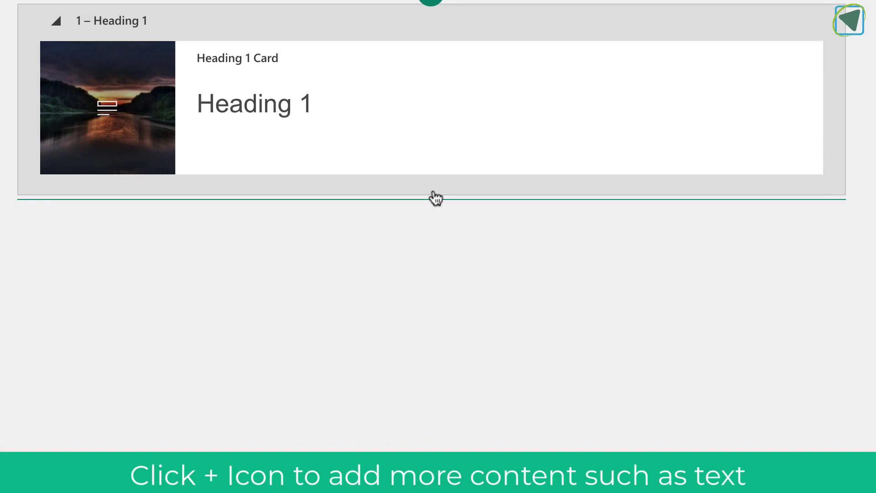
click(434, 280)
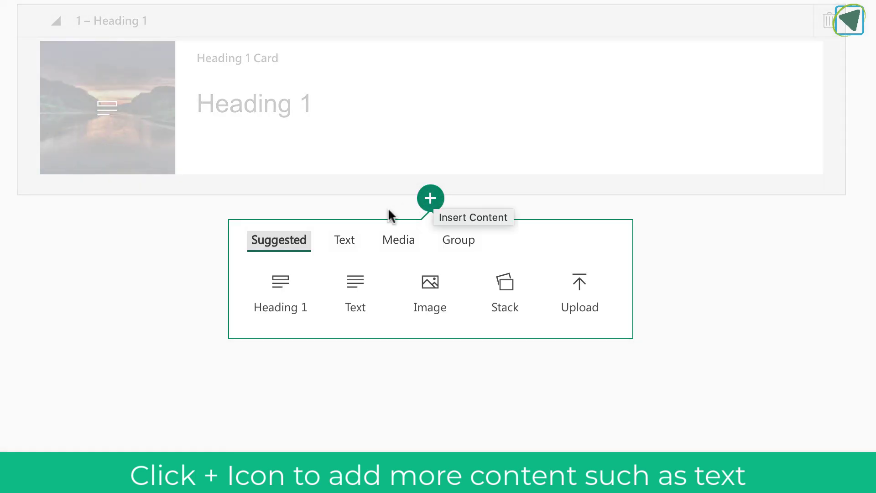
Add a text card reading 'This is some example text' below the Heading 1 card.
click(352, 241)
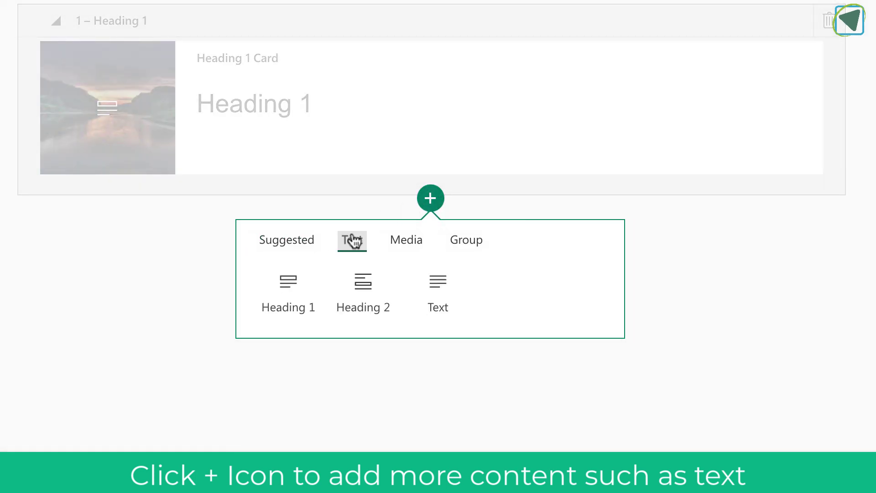
click(434, 285)
text(This is some example text)
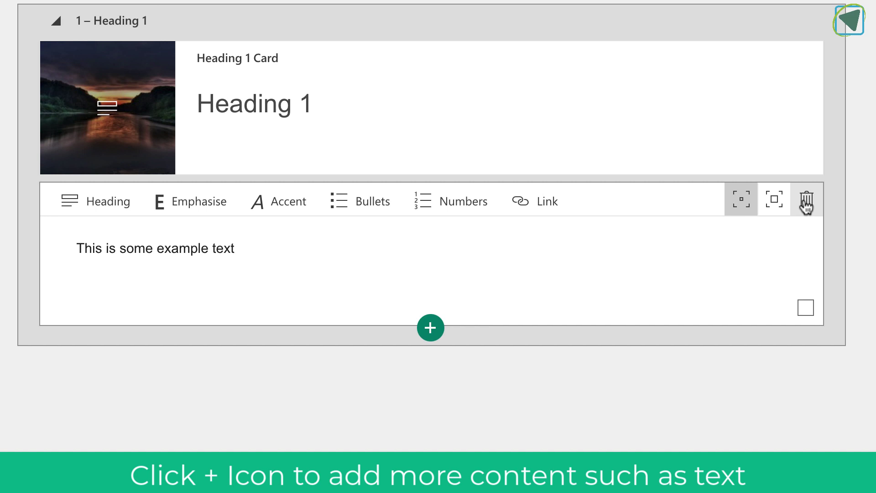
Add another text card reading 'Second example test' and preview the Sway in Play.
click(431, 333)
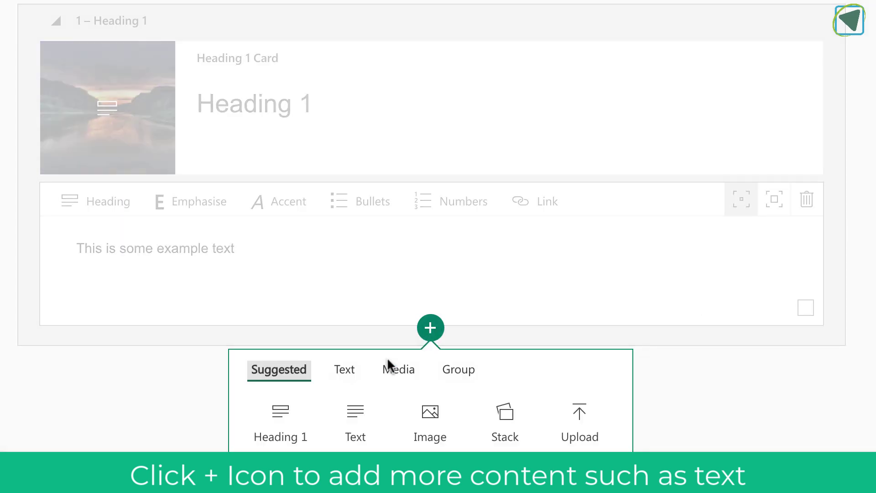
click(355, 418)
text(Second example test)
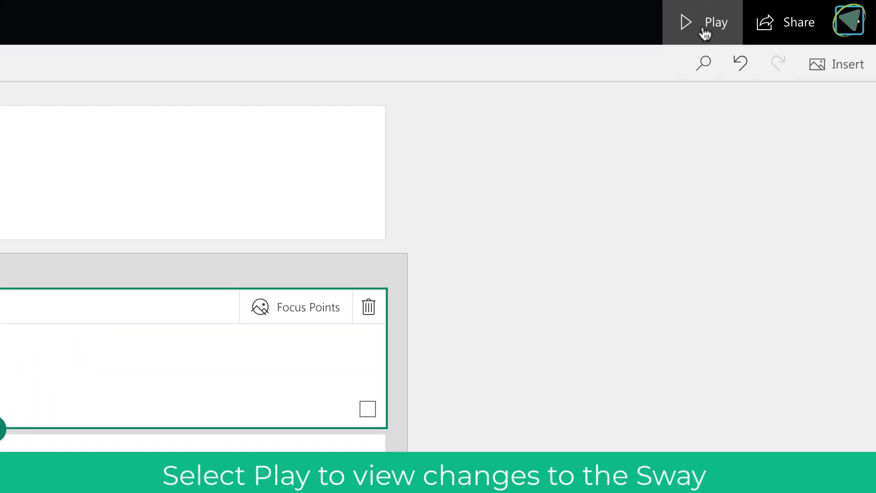
click(703, 31)
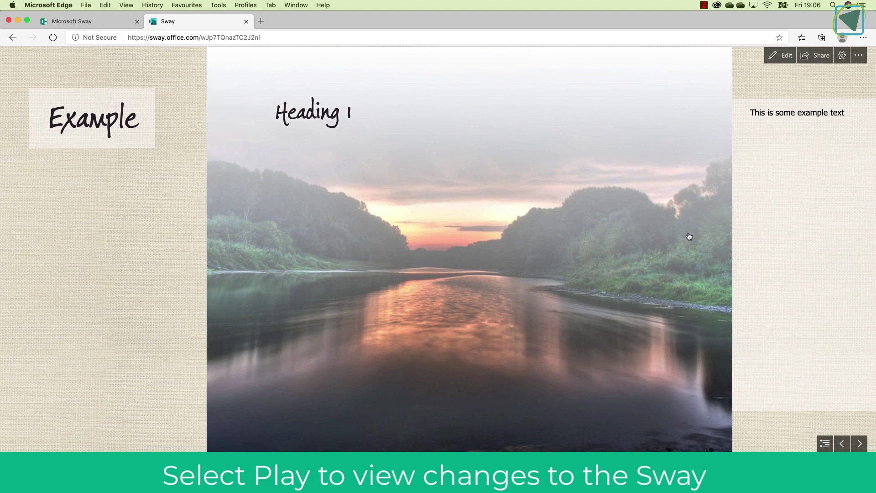
Scroll the preview to the 'Second example test' card, then return to the Storyline.
scroll(689, 236, down, 8)
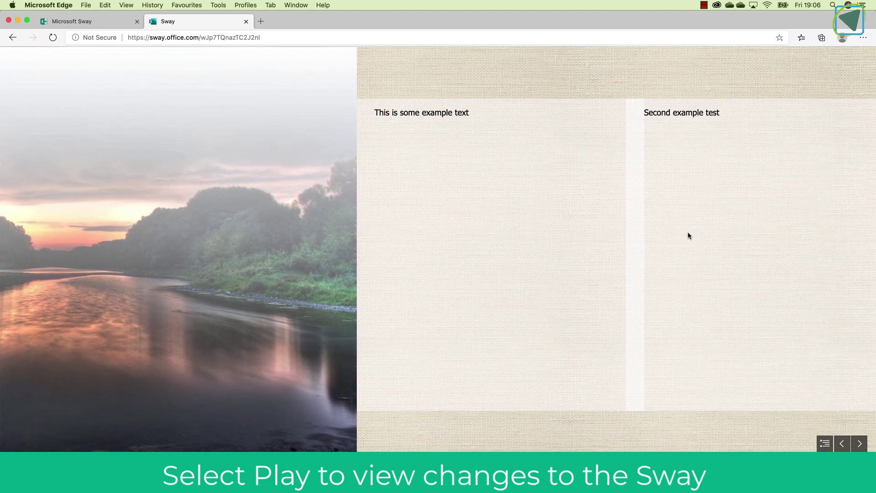
click(775, 60)
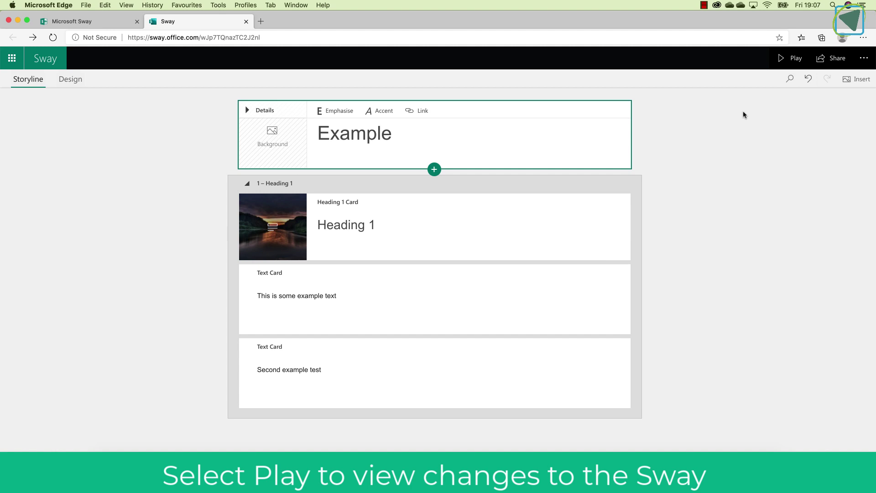
Insert an empty Grid group after the 'Second example test' card, ready for content.
click(728, 139)
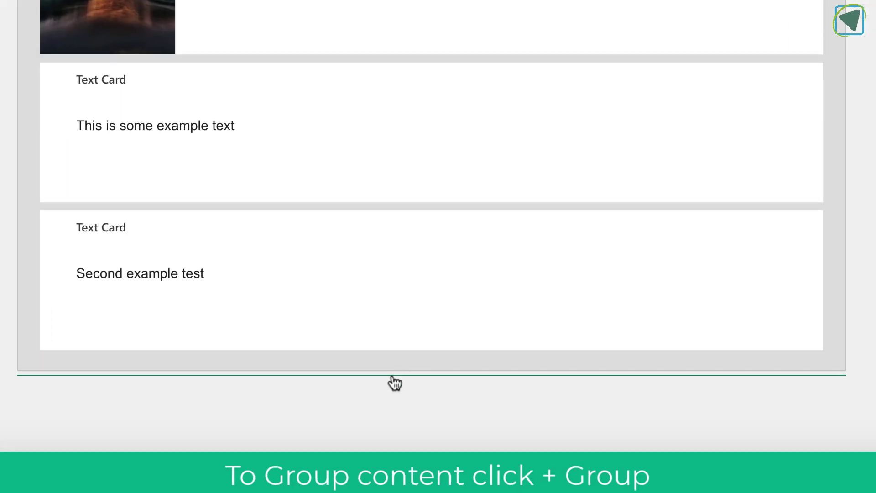
click(395, 383)
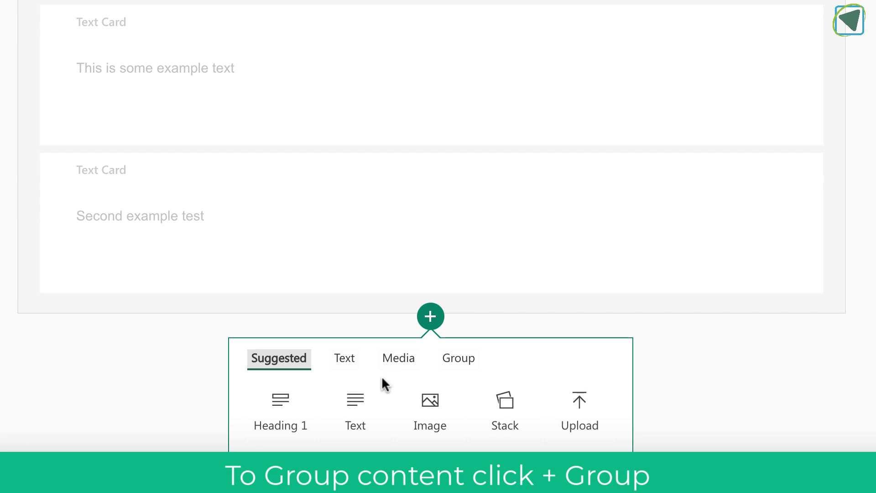
click(443, 362)
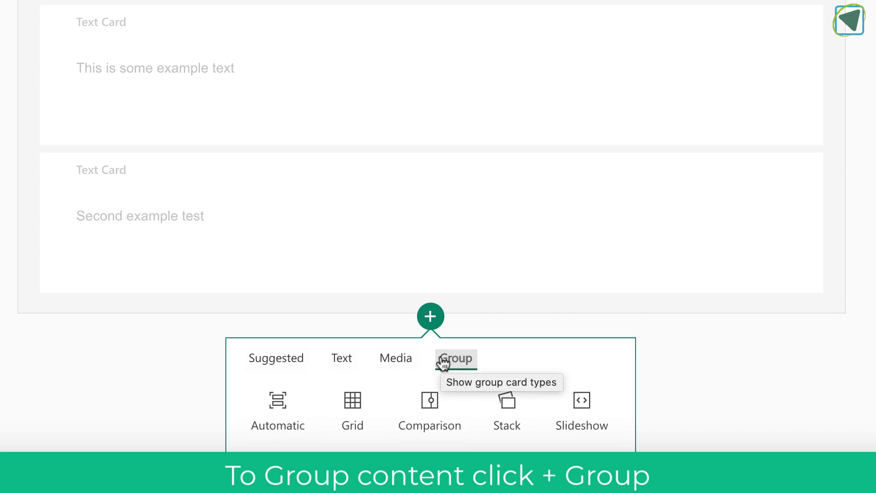
click(356, 409)
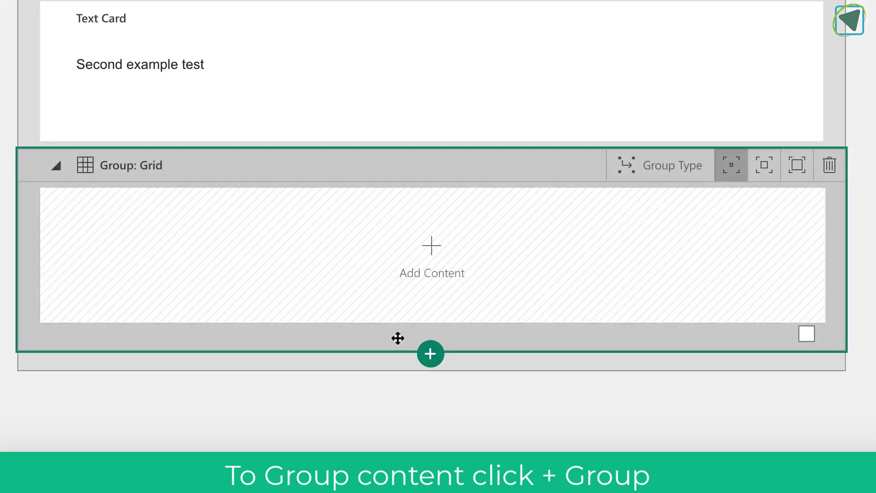
click(441, 256)
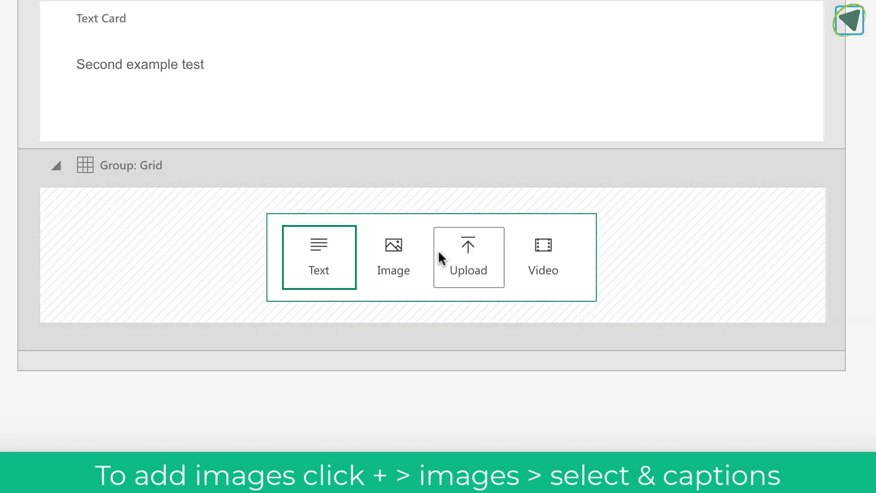
Fill the grid with four Backgrounds images: light rays, blue abstract, spring sunset and deep blue.
click(401, 258)
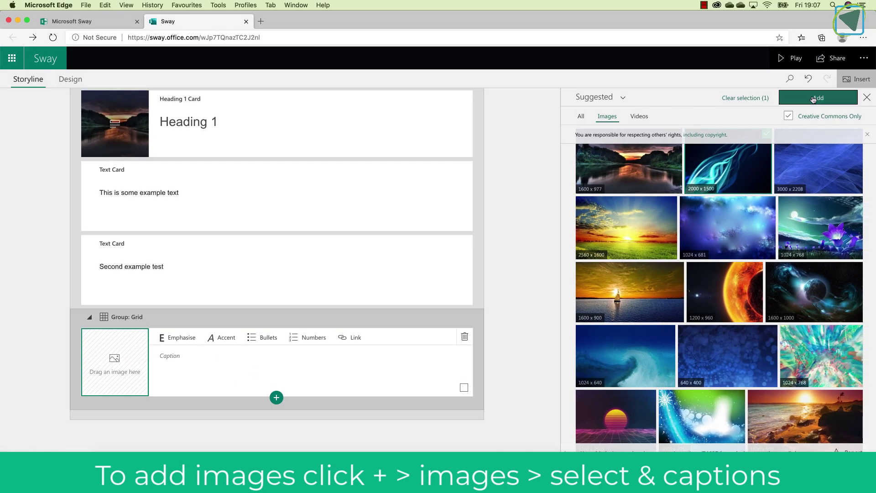
click(774, 122)
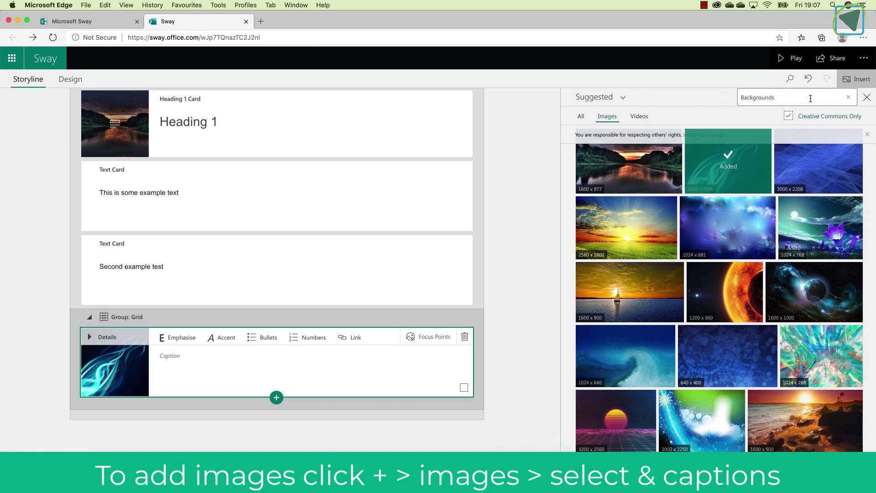
click(800, 164)
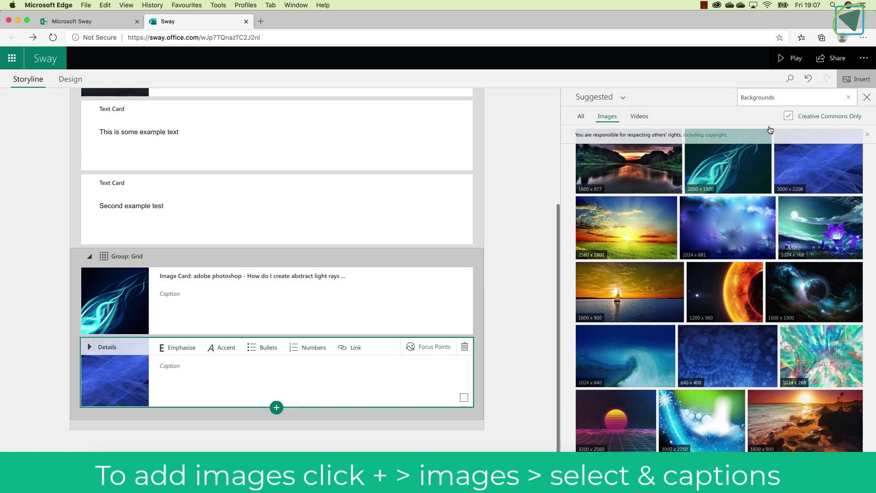
click(633, 241)
click(811, 106)
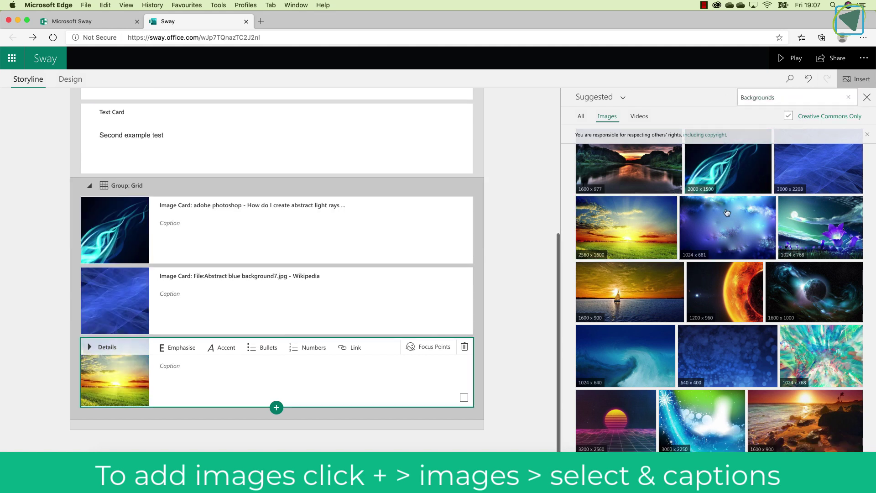
click(728, 228)
click(810, 96)
click(866, 98)
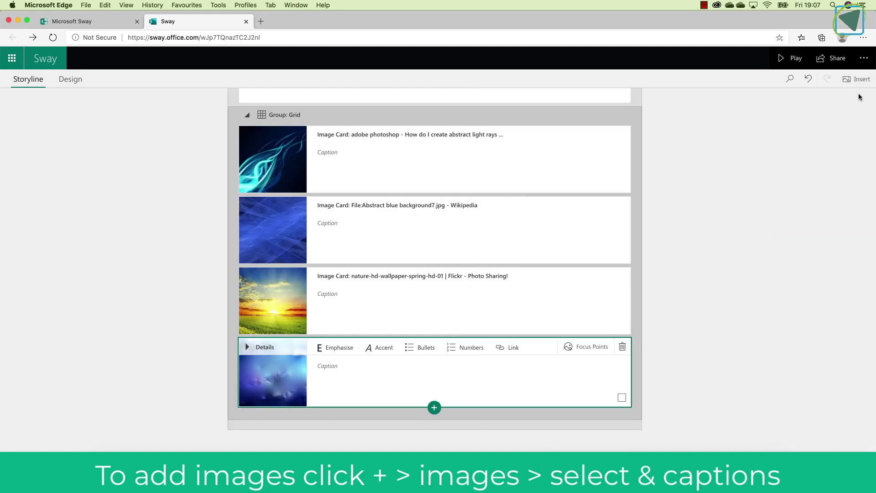
Caption the grid's image cards 'More text here'.
click(459, 166)
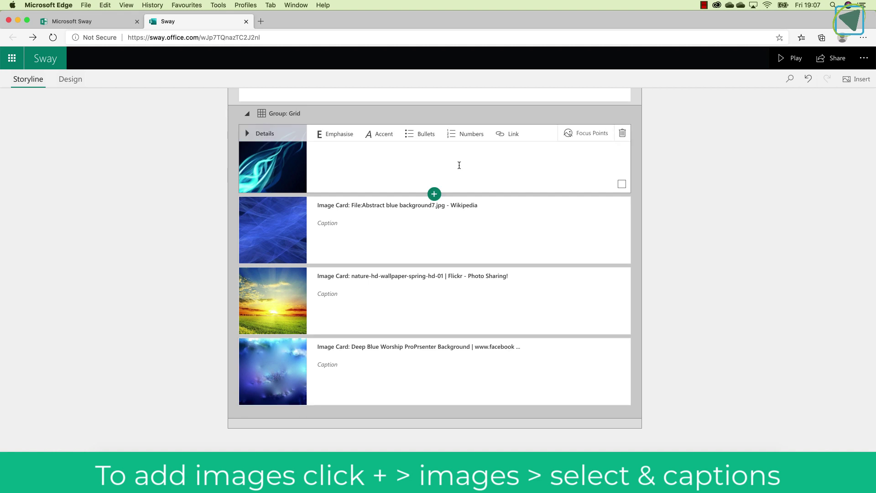
text(xt here)
key(ctrl+a)
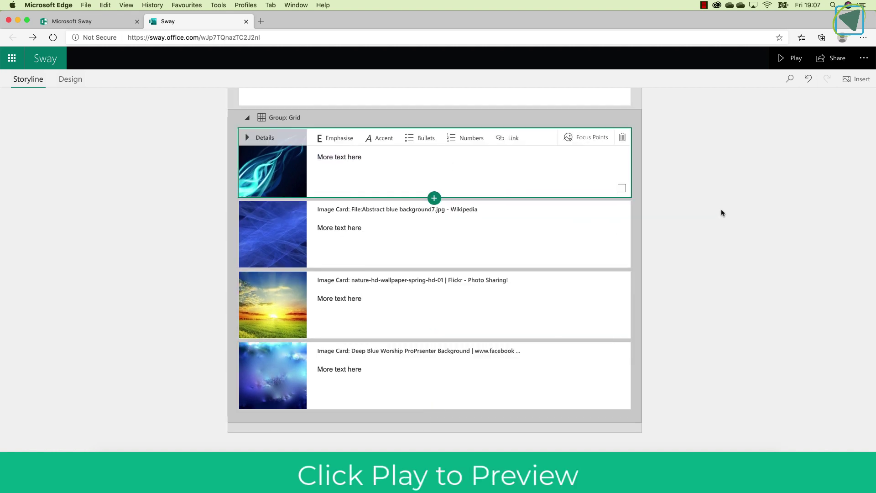
scroll(722, 211, up, 2)
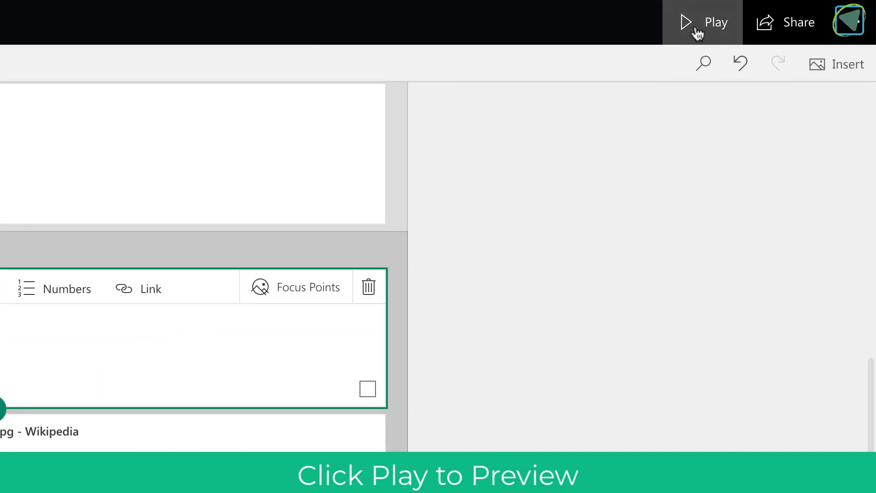
Play the Sway to view the four captioned images as a 2×2 grid, then return to the editor.
click(698, 33)
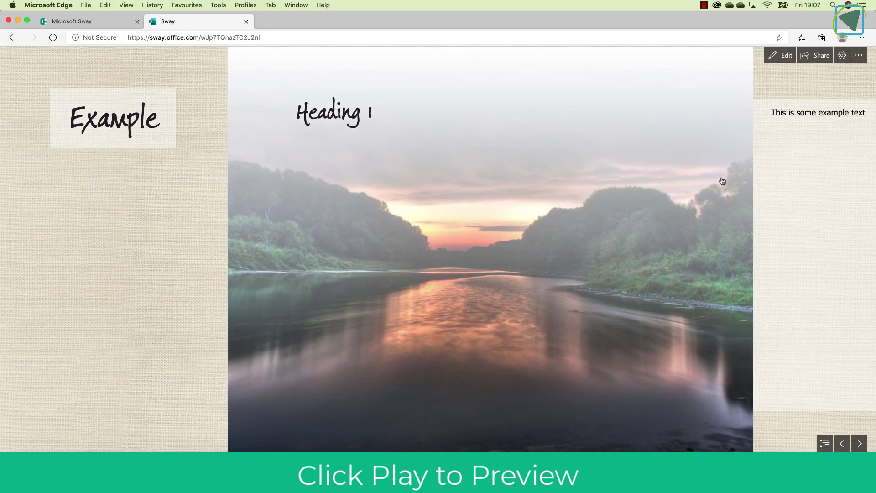
scroll(723, 181, down, 5)
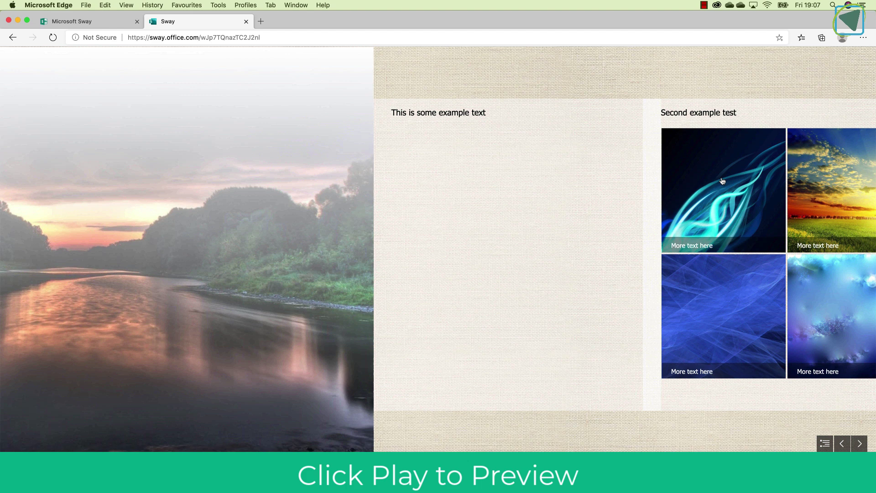
key(super+bracketleft)
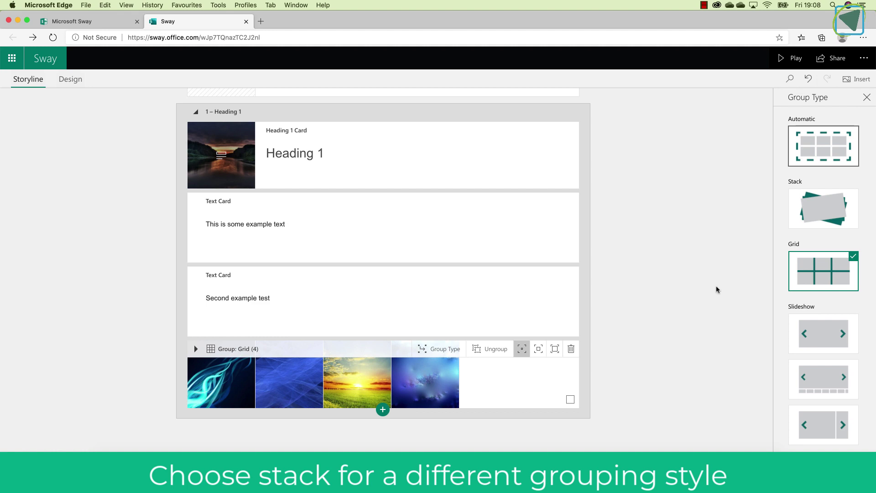
Change the image group type to Stack and flip through the stacked photos in playback.
click(809, 221)
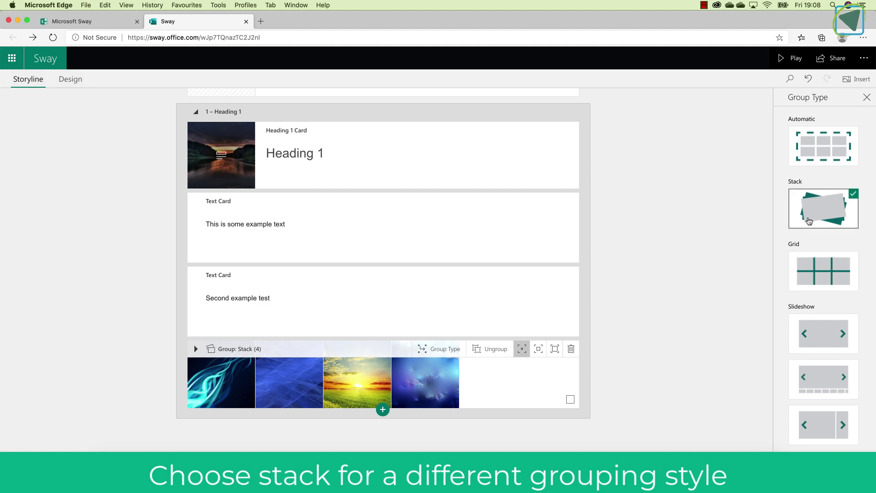
click(864, 106)
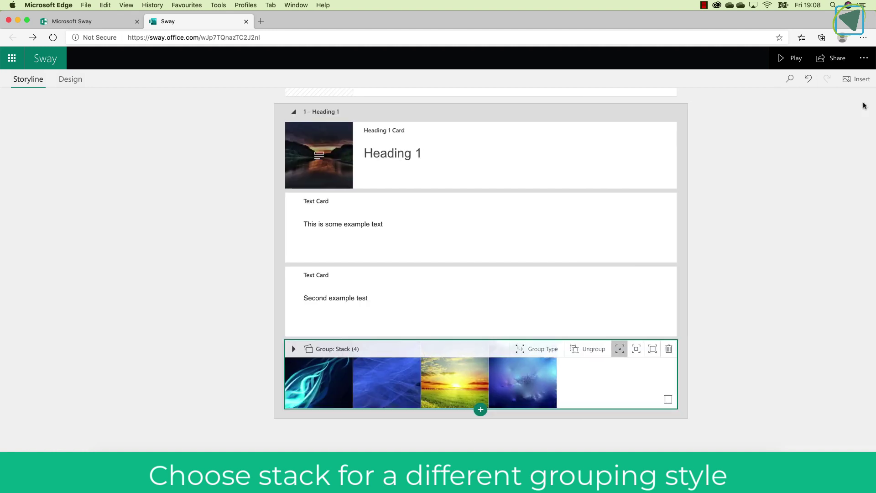
click(802, 63)
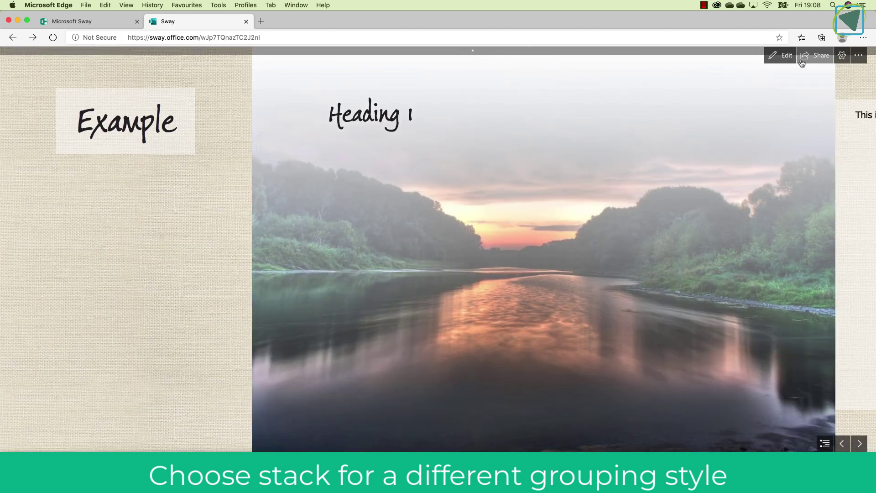
scroll(649, 168, down, 10)
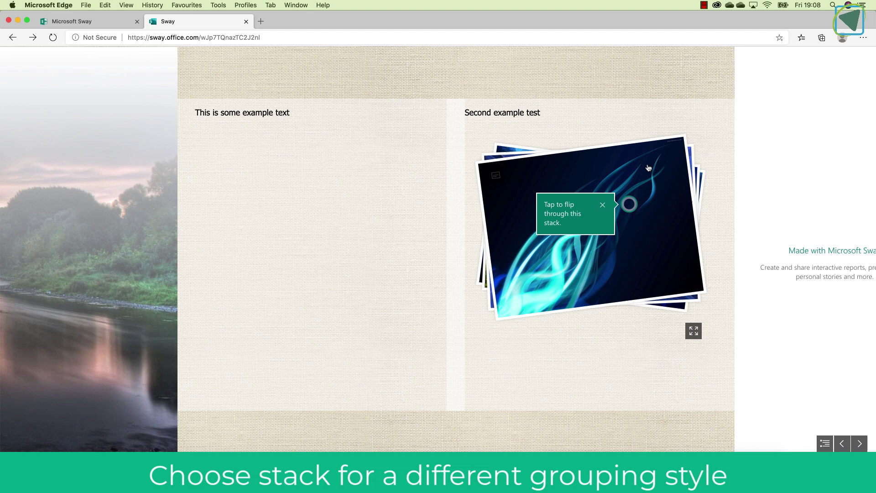
click(648, 187)
click(648, 187)
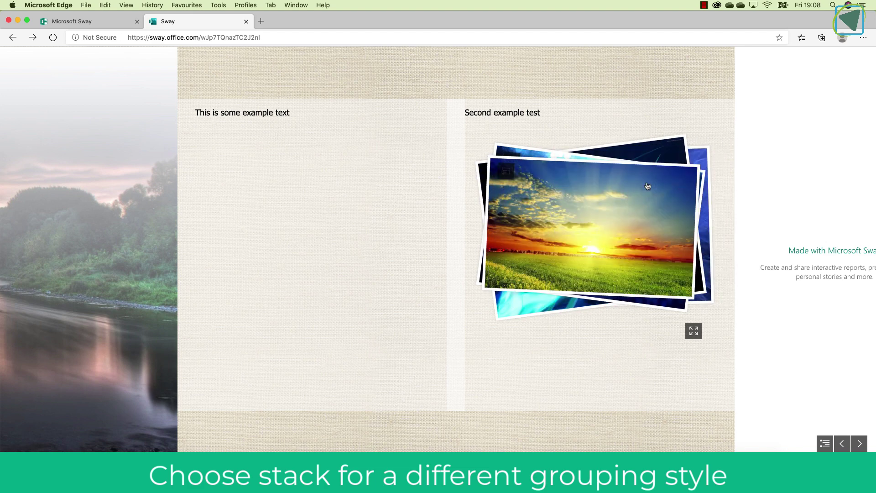
click(648, 187)
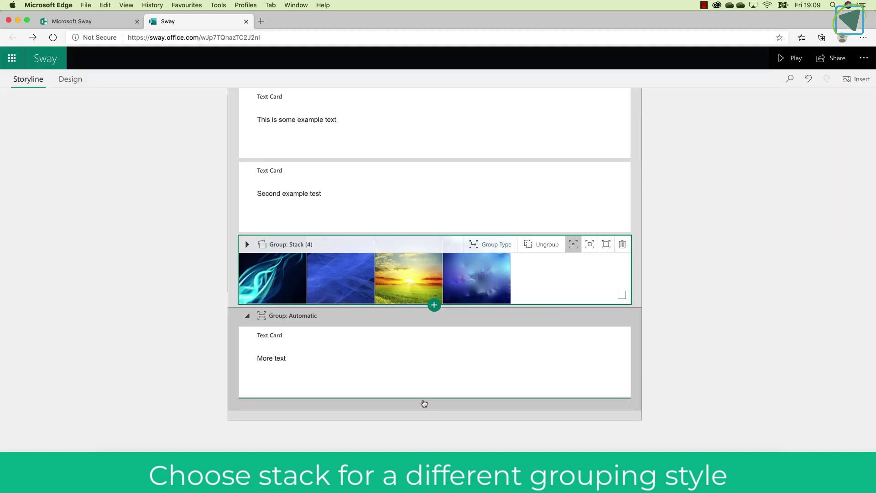
Add a video card after 'More text' holding the Dominican Beach background video.
click(429, 398)
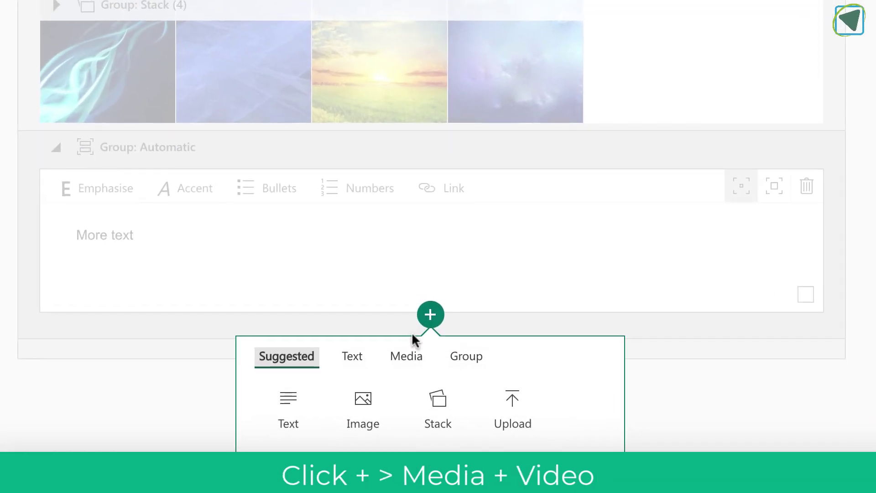
click(407, 357)
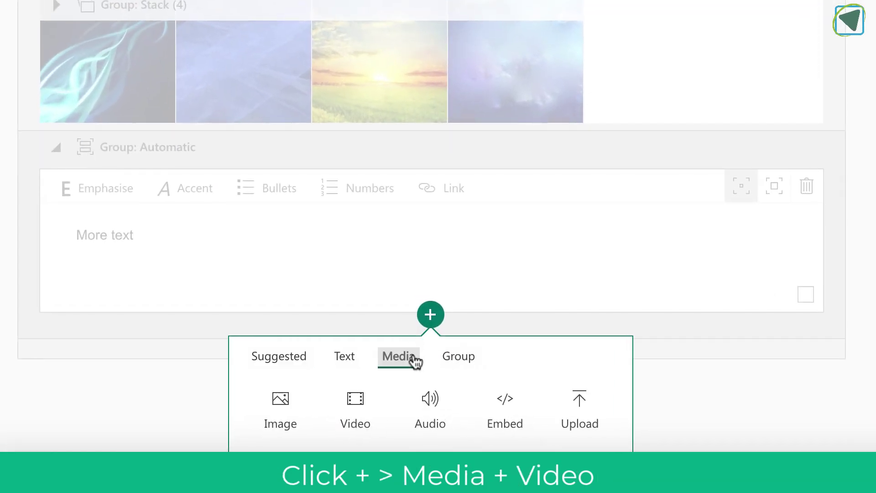
click(363, 403)
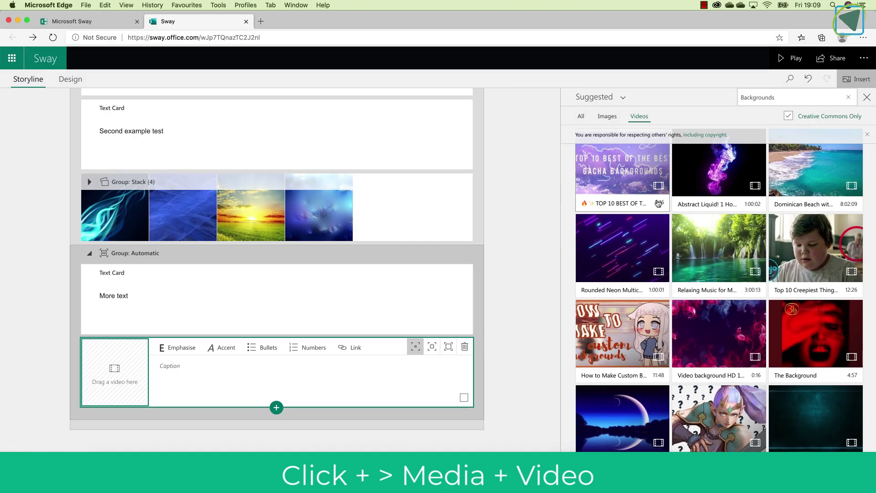
click(768, 96)
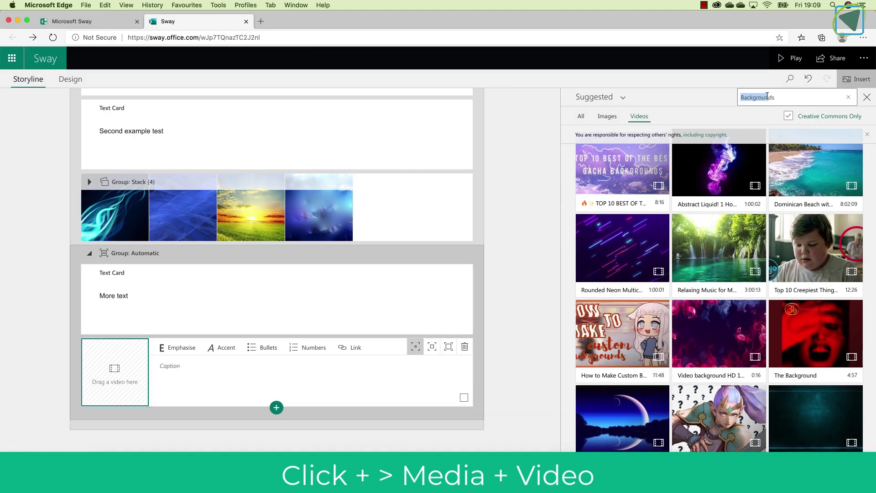
click(808, 161)
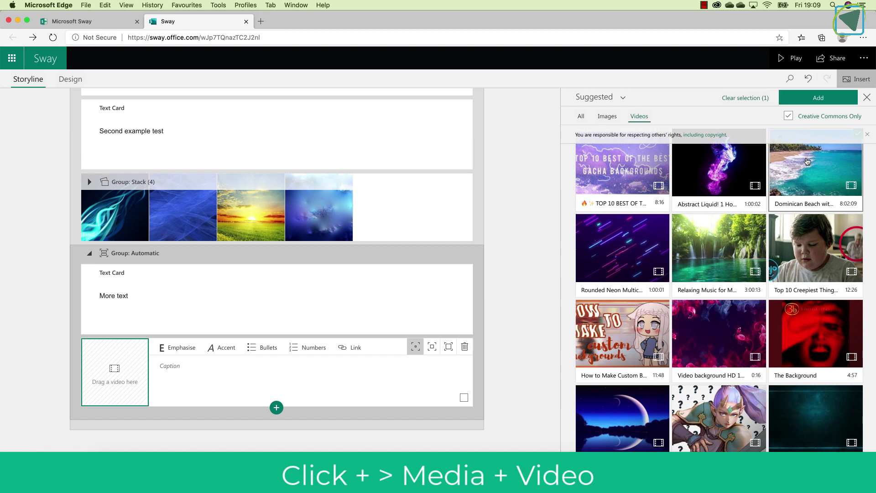
click(820, 99)
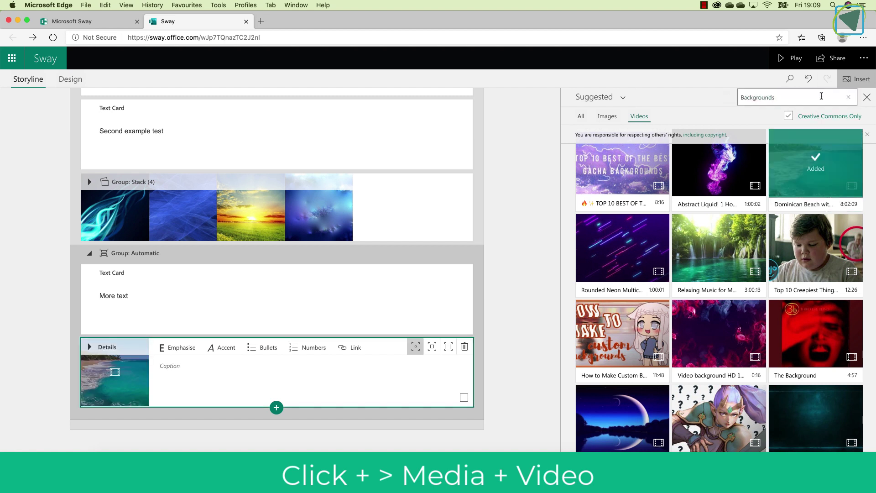
click(780, 58)
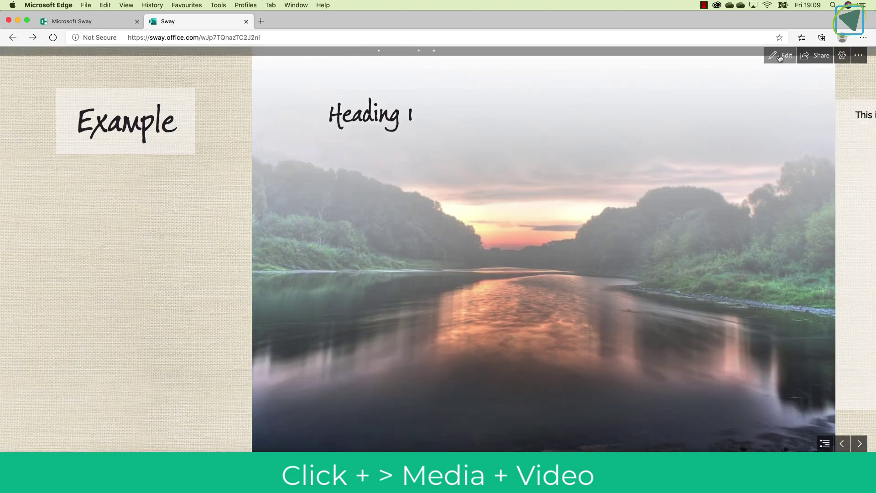
scroll(687, 190, down, 10)
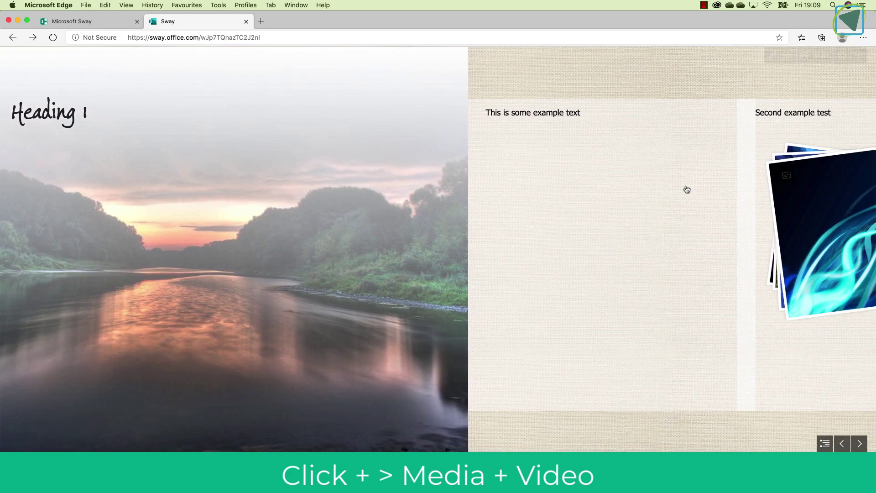
scroll(686, 187, down, 5)
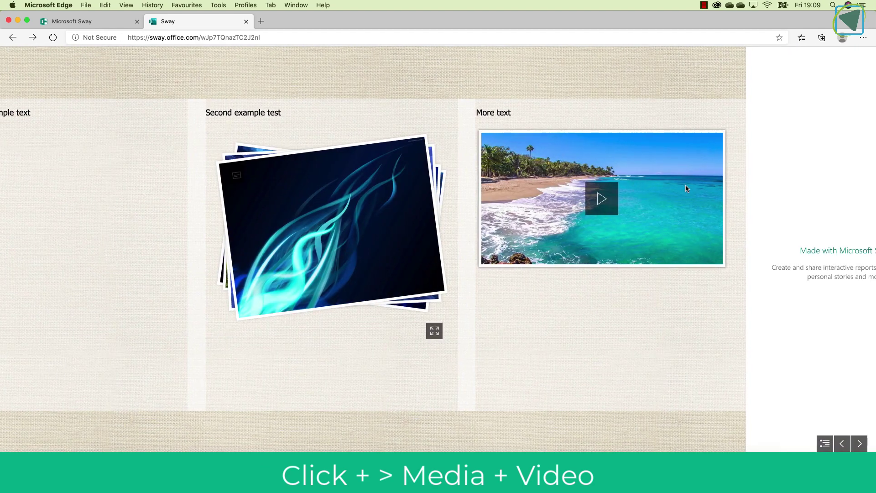
click(530, 209)
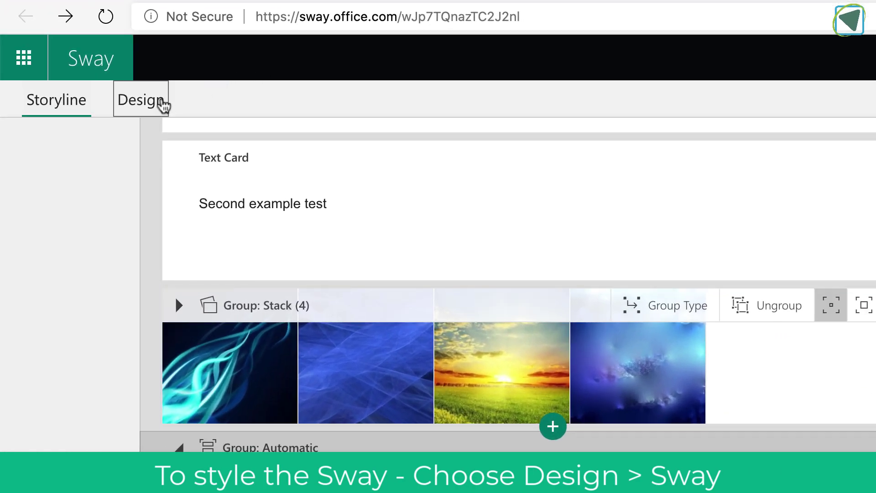
In Design Styles, try Vertical and Horizontal layouts, then settle on Slides.
click(161, 104)
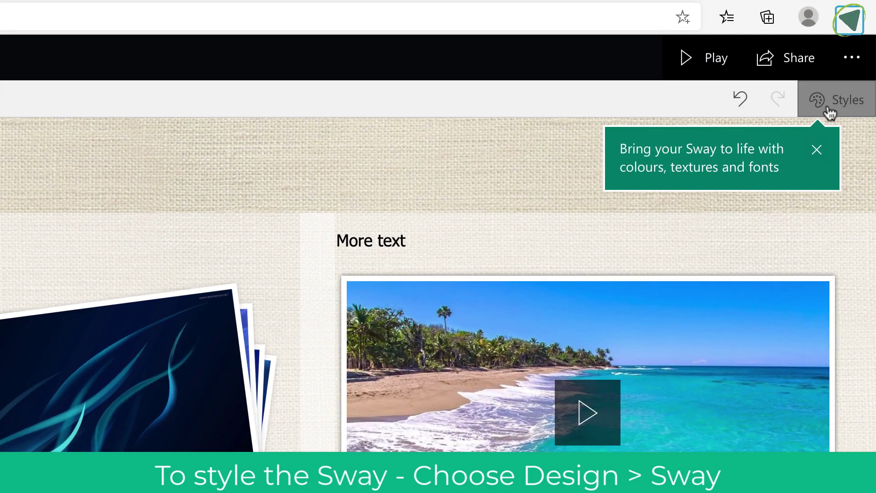
click(827, 109)
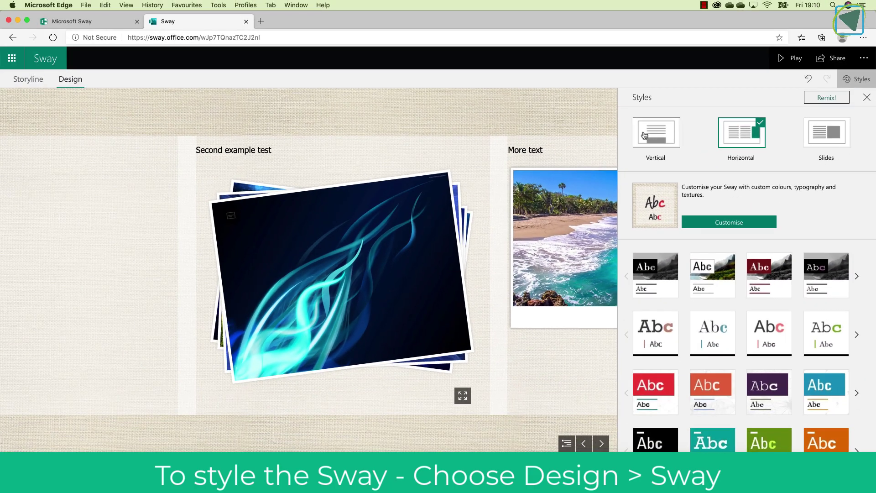
click(644, 135)
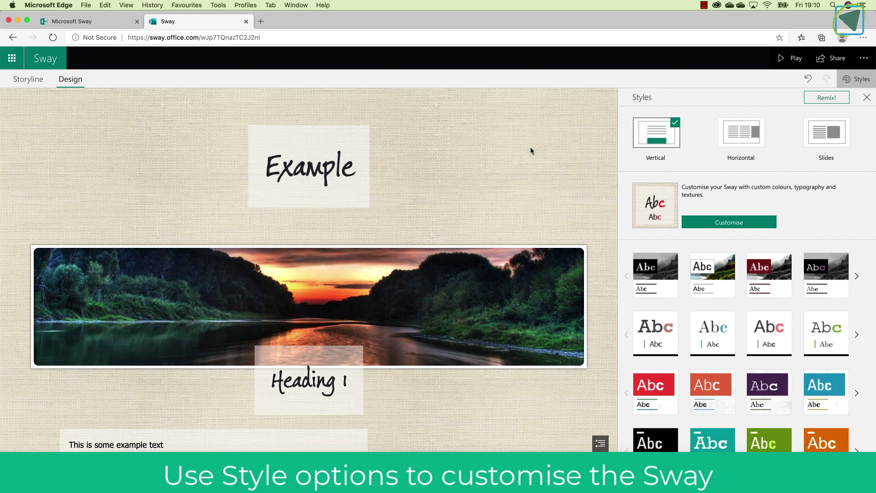
scroll(530, 148, down, 7)
scroll(530, 147, up, 7)
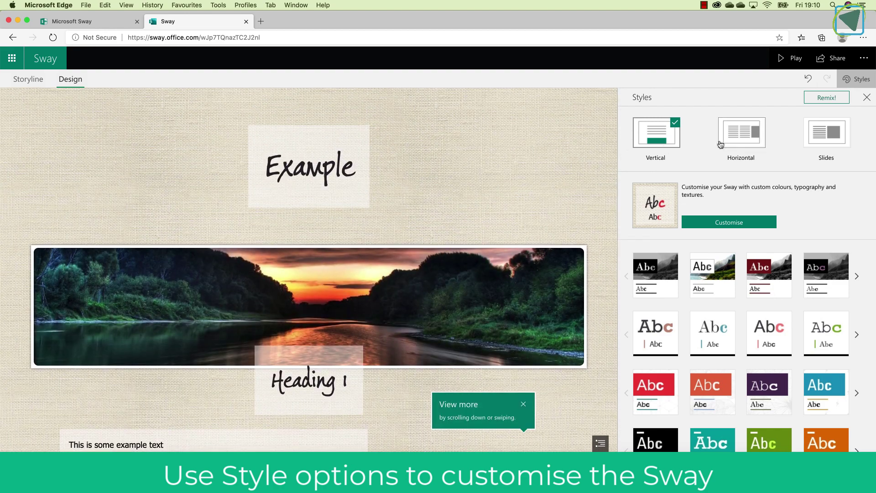
click(728, 144)
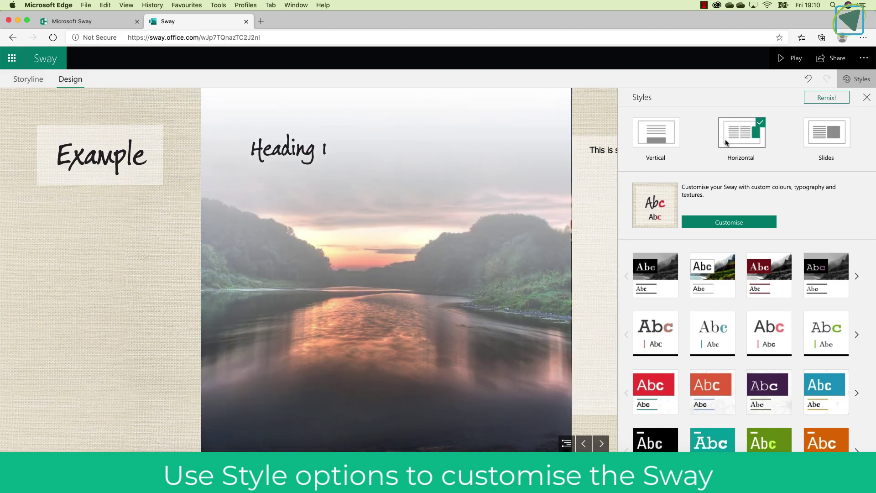
scroll(571, 181, right, 10)
click(828, 133)
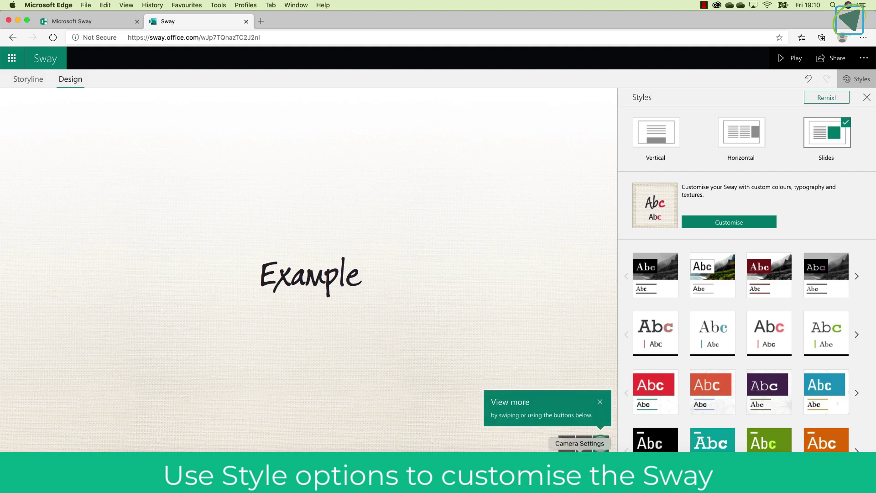
Step through the slides with the next arrow and dismiss the View more tip.
click(601, 443)
click(601, 443)
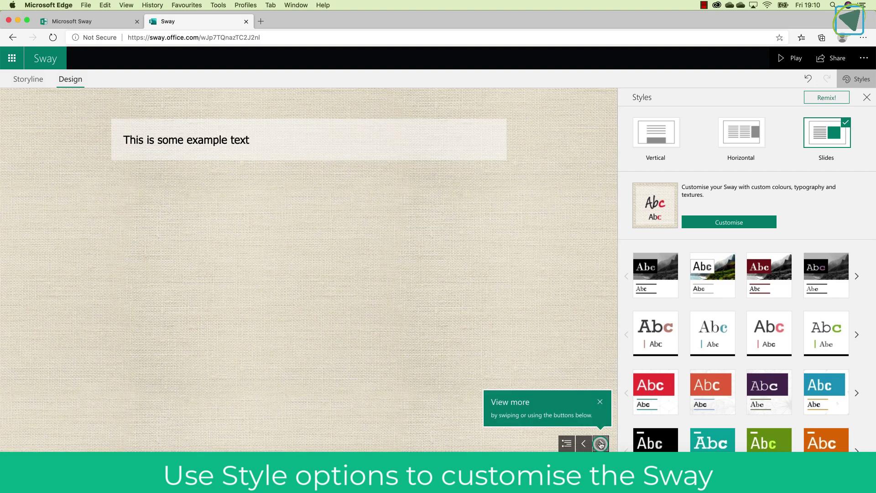
click(601, 443)
click(601, 443)
click(601, 443)
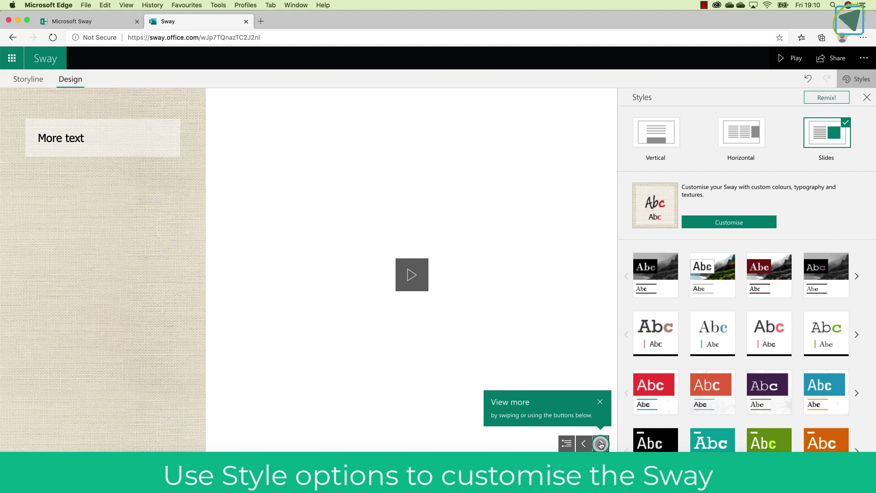
click(601, 403)
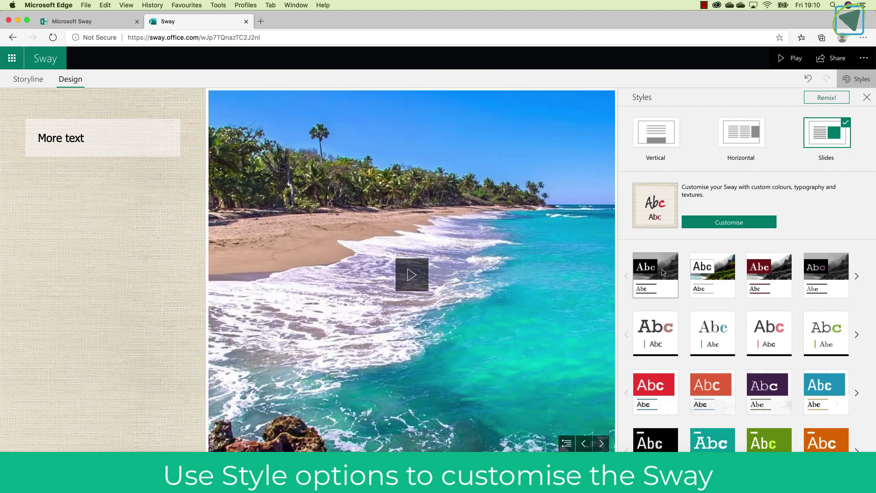
Try several Remix themes, then apply the Horizontal layout with the blue-heading theme.
click(806, 100)
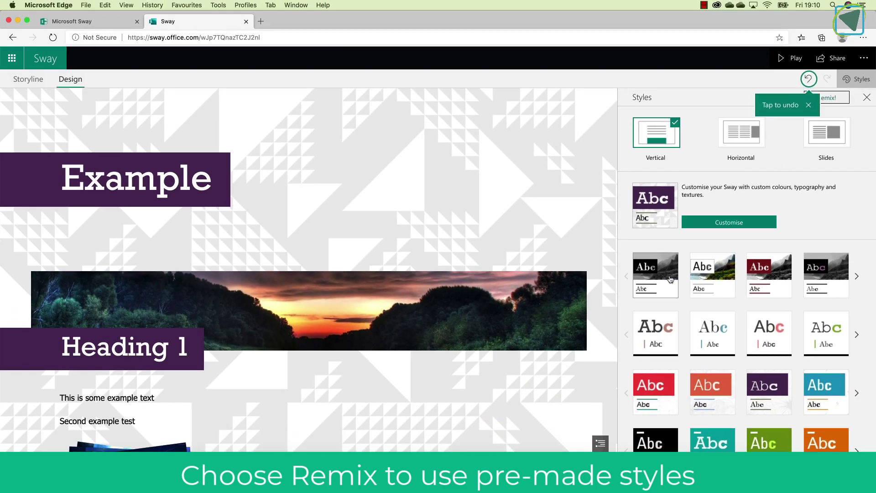
click(656, 278)
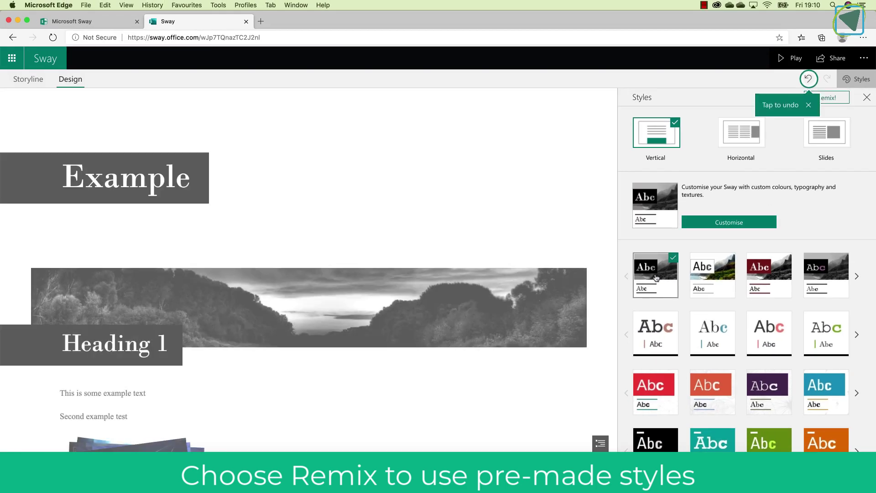
click(712, 275)
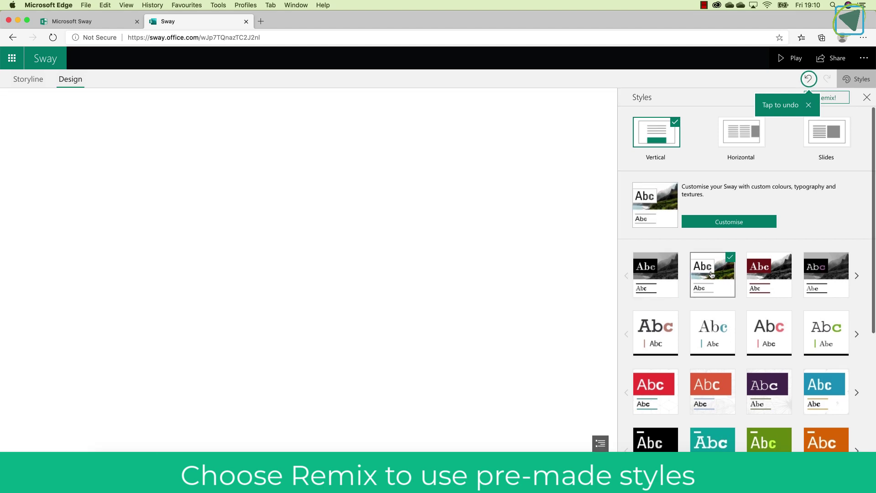
click(771, 271)
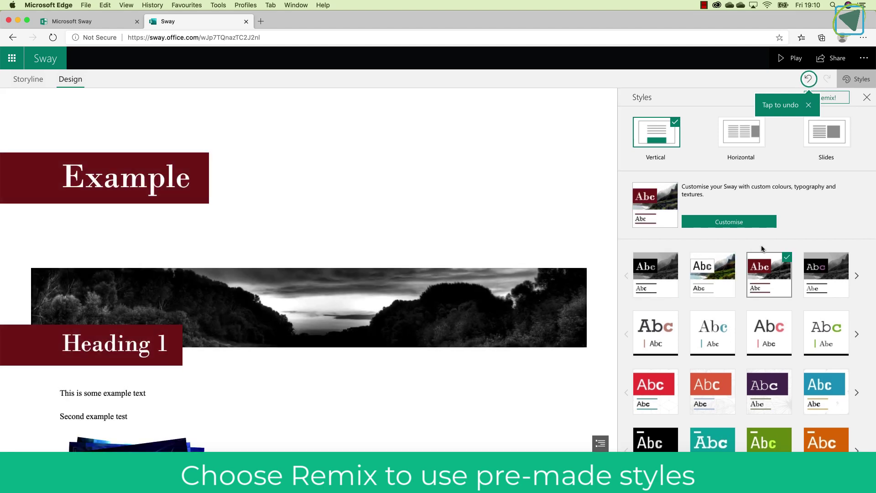
click(745, 139)
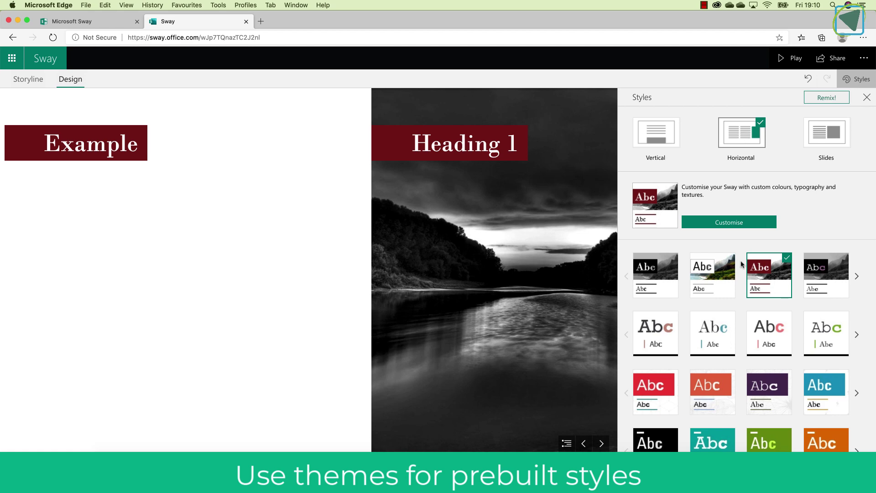
click(828, 390)
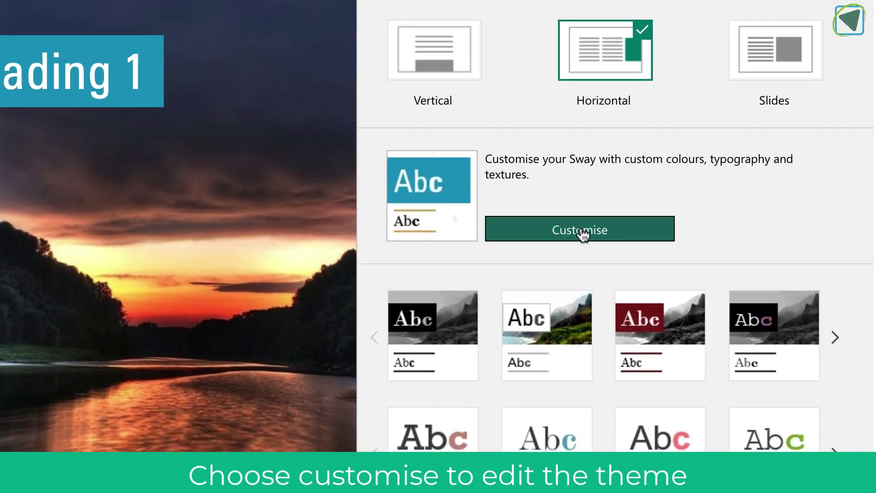
Customise the theme with the red colour palette and play the restyled Sway.
click(584, 234)
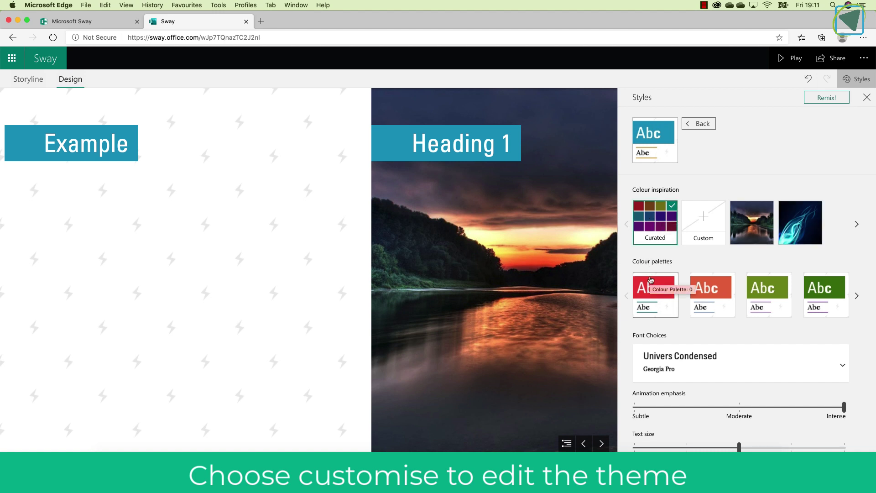
scroll(651, 280, down, 1)
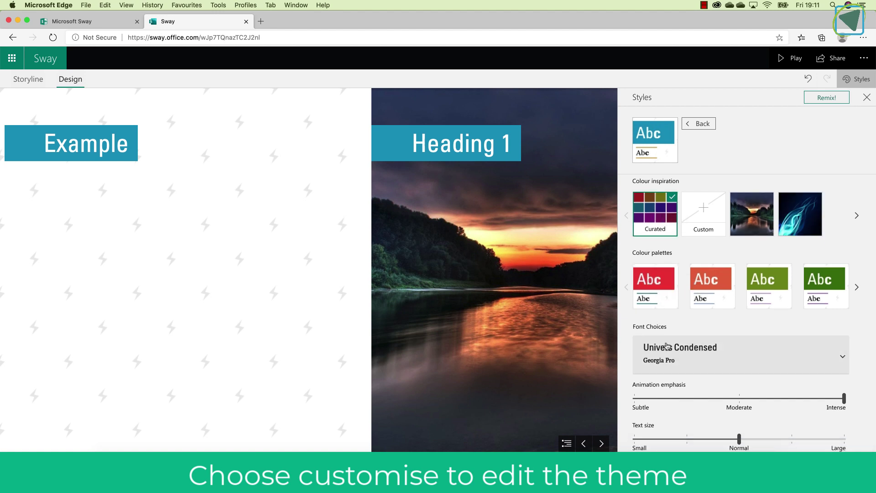
click(655, 279)
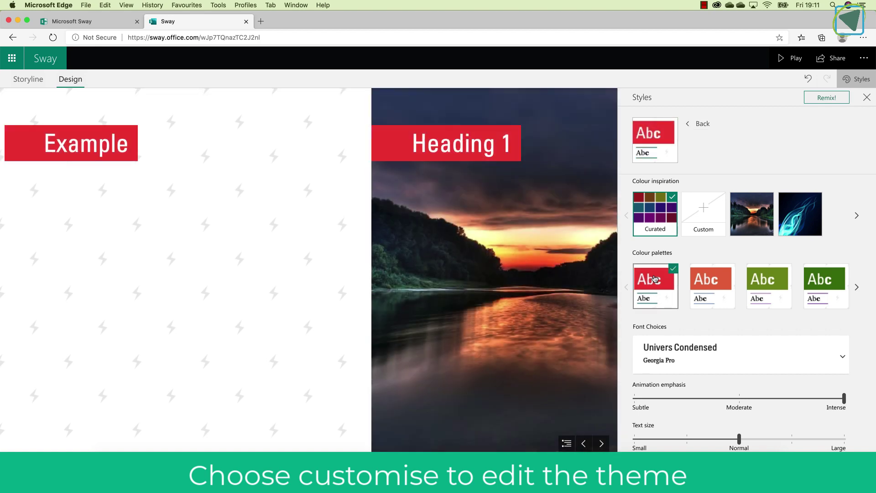
click(787, 64)
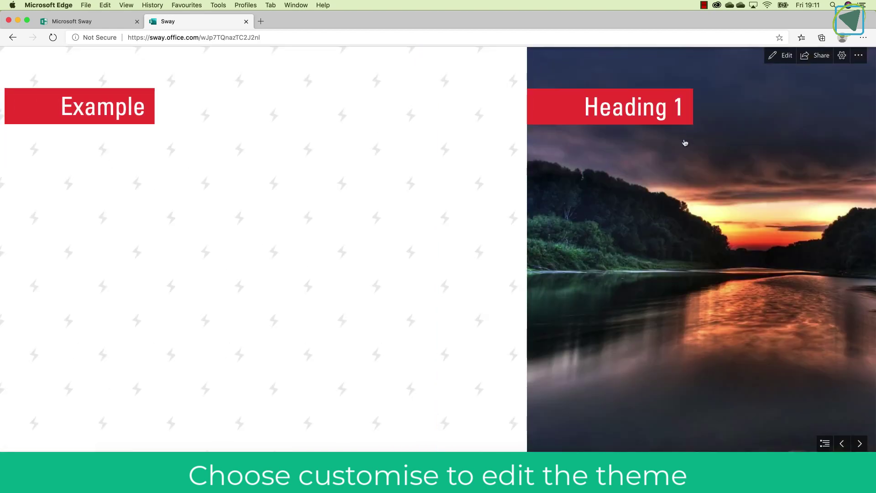
Copy the Sway's organisation-only view link from the Share options.
scroll(685, 143, down, 10)
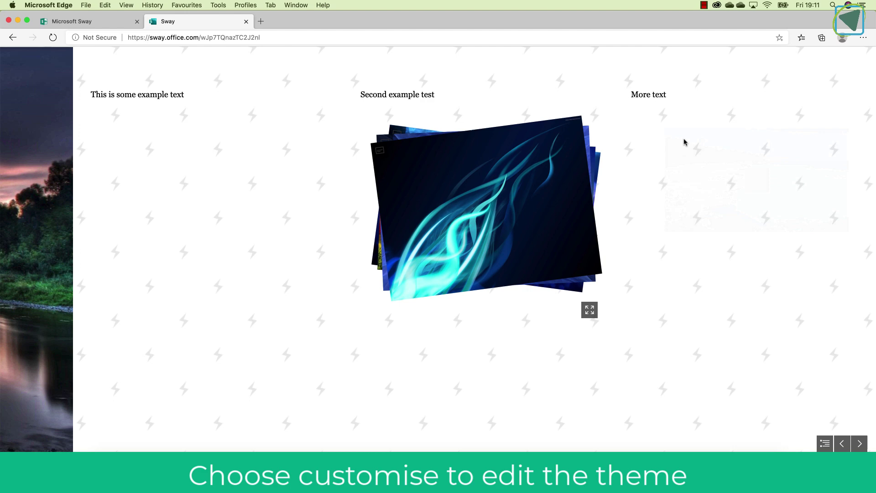
scroll(685, 142, down, 5)
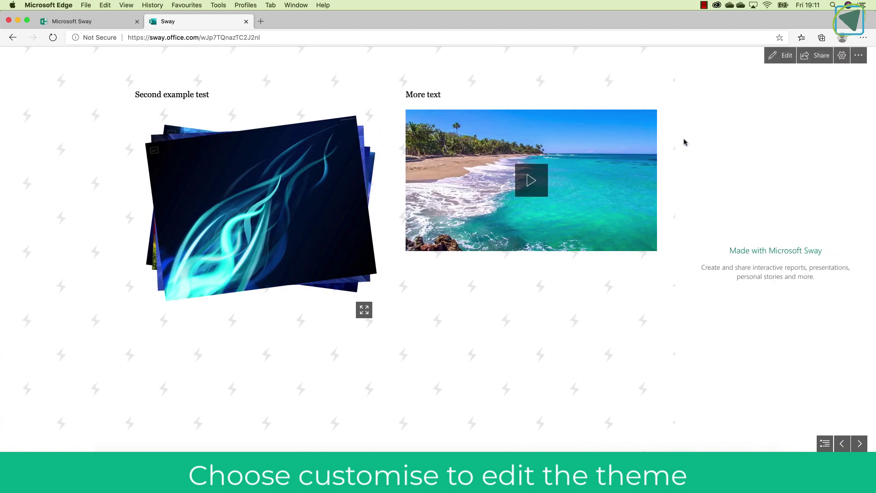
click(815, 58)
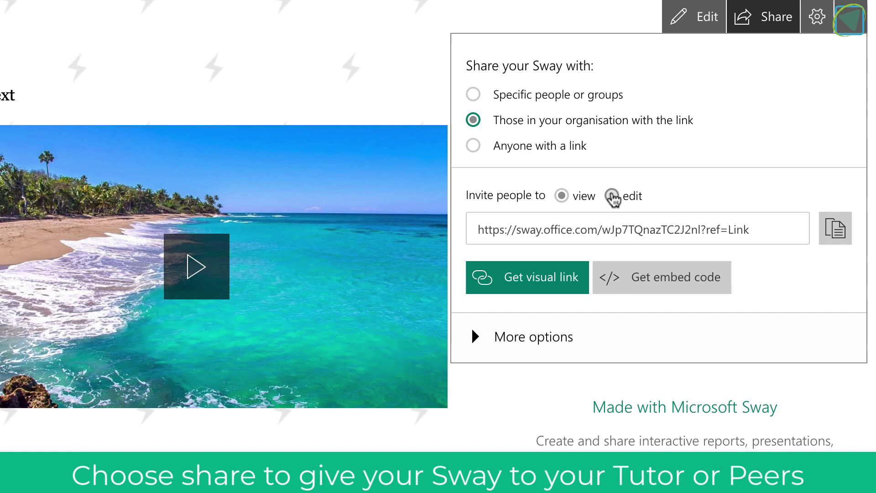
click(836, 229)
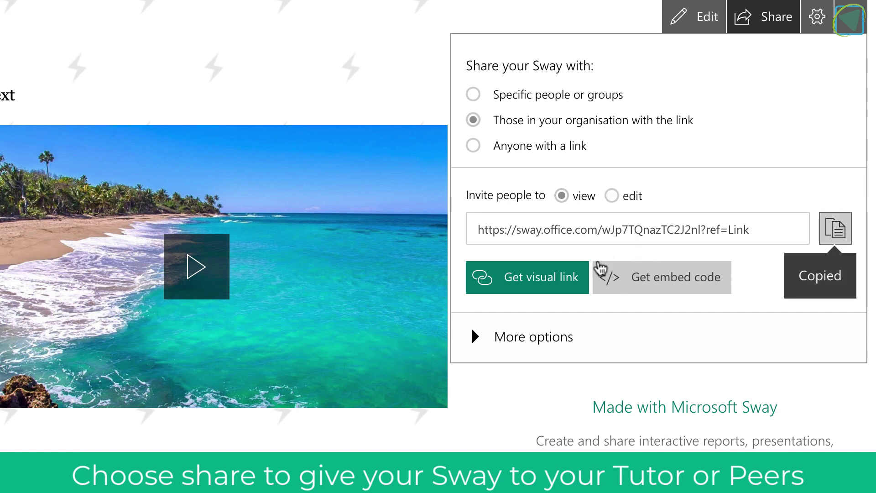
Copy the Sway's visual link thumbnail, then reopen Share and expand More options.
click(550, 277)
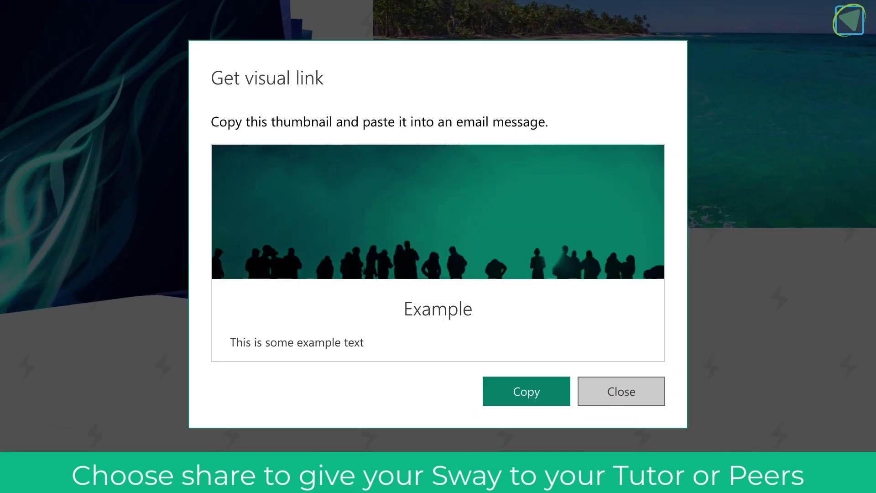
click(505, 386)
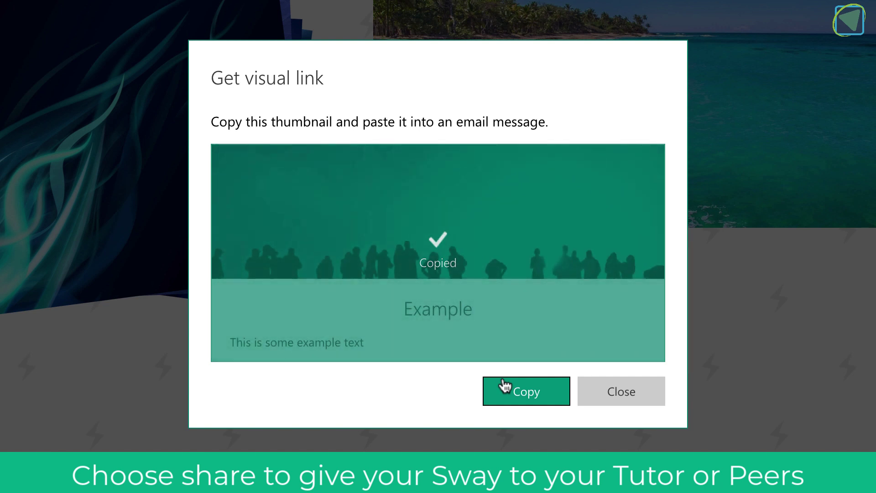
click(624, 394)
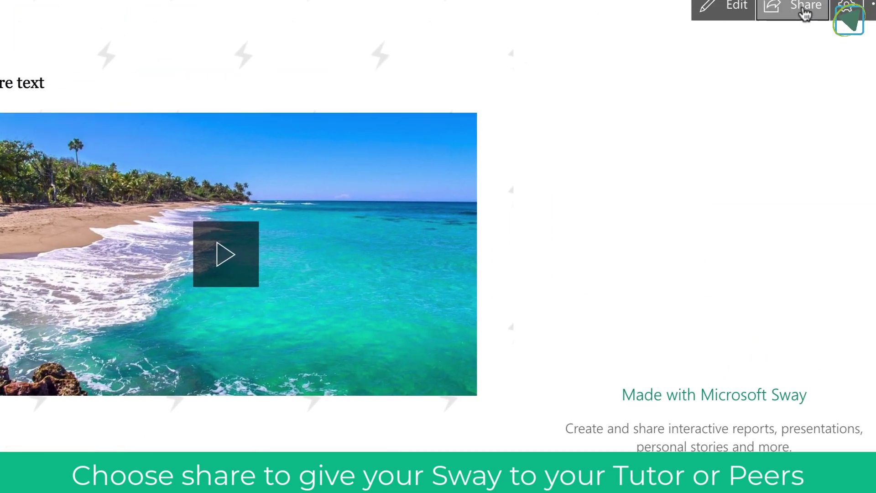
click(801, 10)
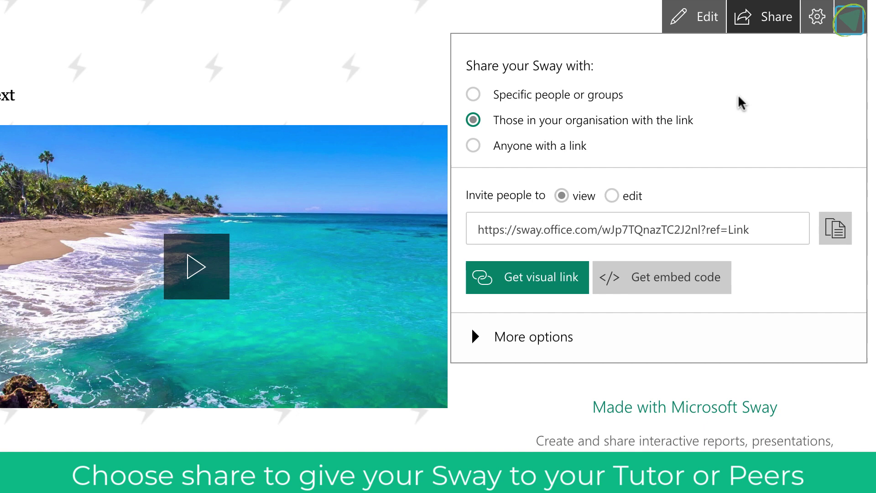
click(477, 340)
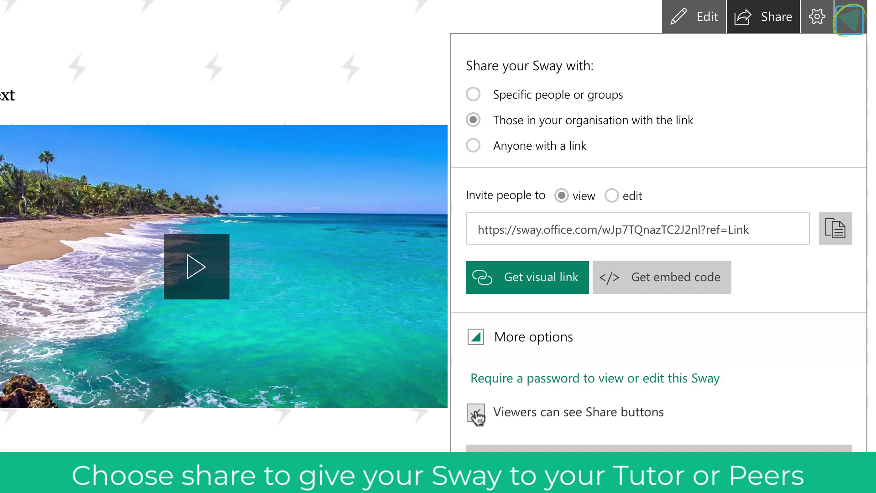
Go to the My Sways homepage listing the Example and Newsletter Title Sways.
click(817, 18)
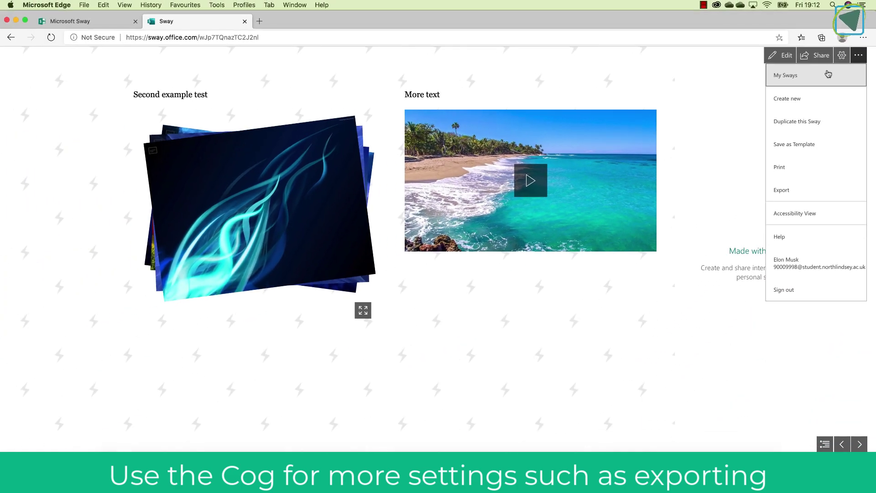
click(725, 66)
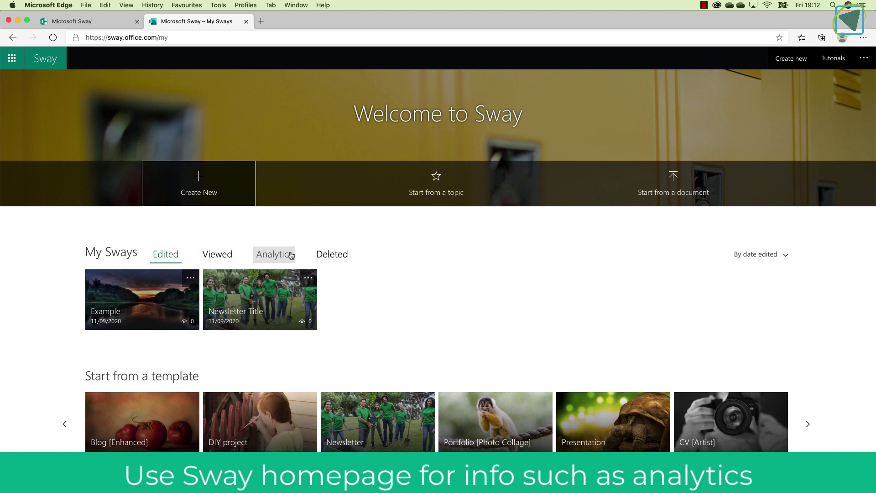
Browse the Viewed, Analytics and Deleted lists, finding the Recycle Bin empty.
click(223, 254)
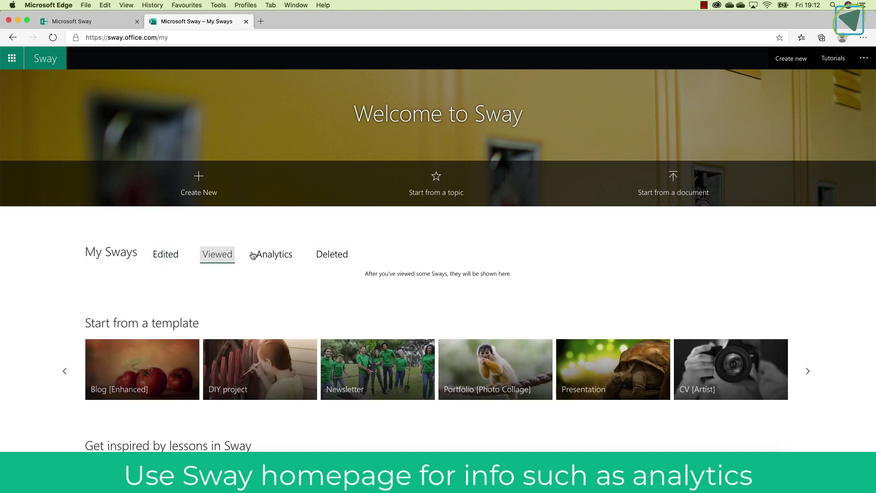
click(254, 255)
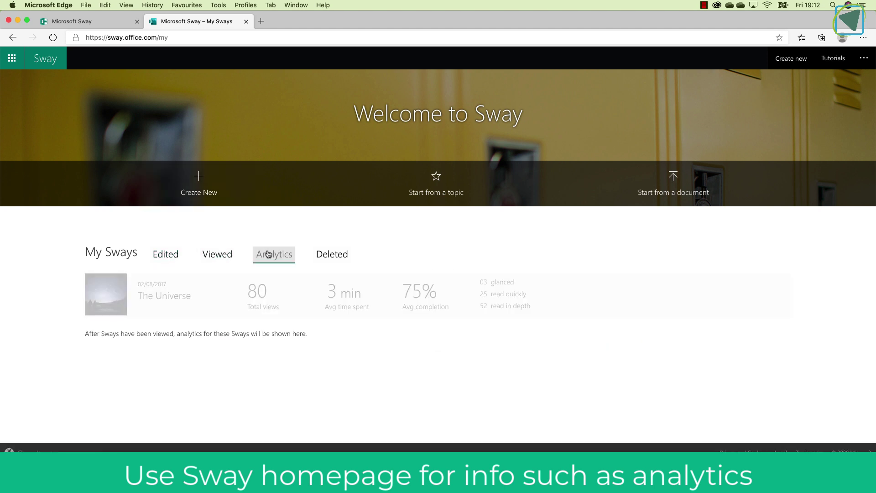
click(321, 252)
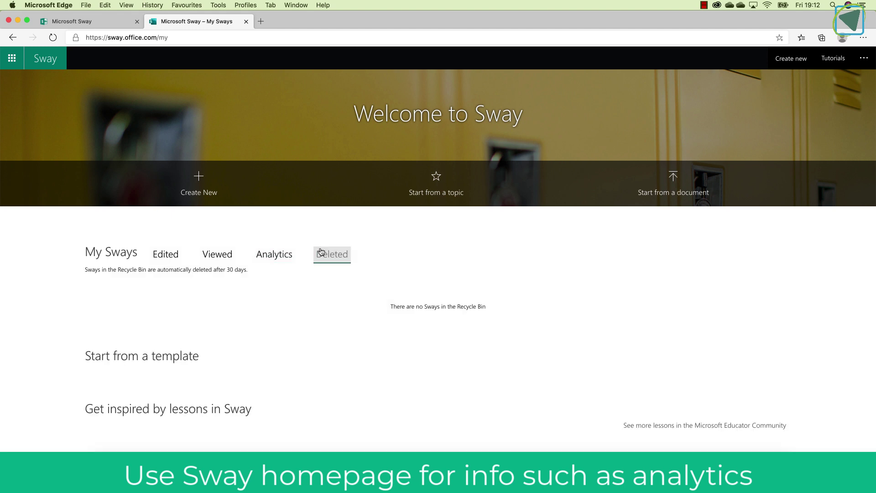
scroll(244, 280, down, 3)
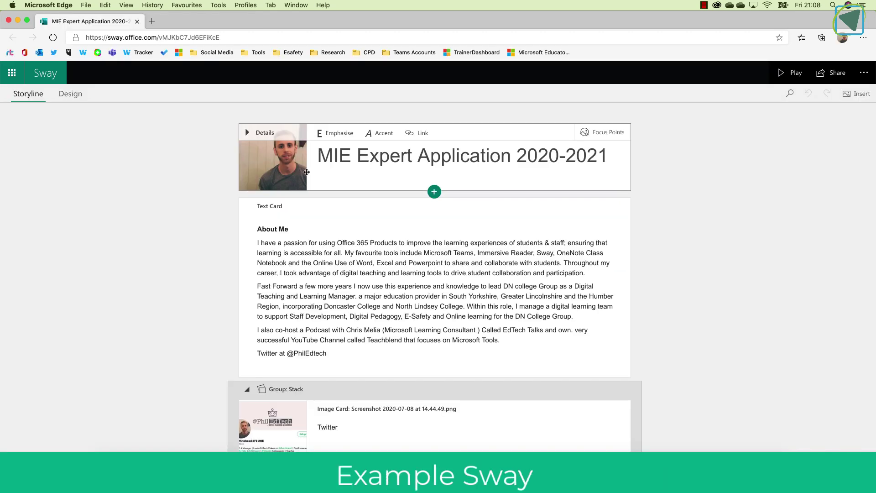
Scroll the MIE Expert Application 2020-2021 storyline from the About Me text down past the badge cards.
scroll(759, 202, down, 4)
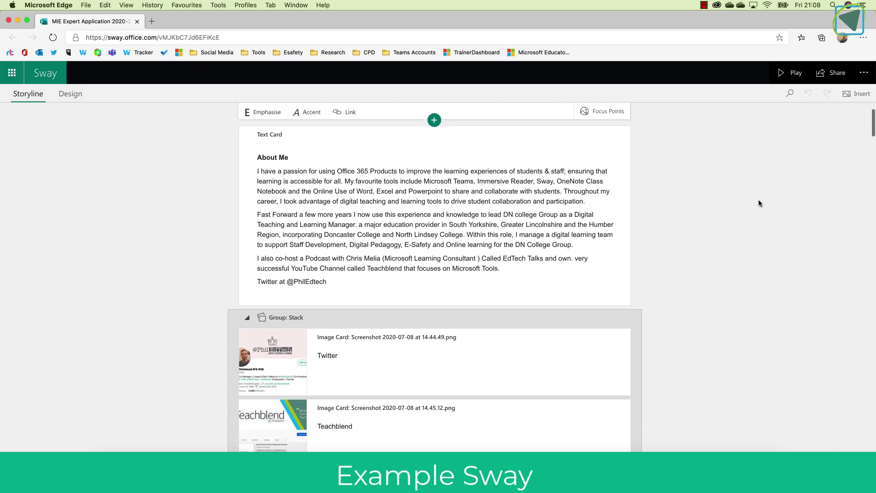
scroll(759, 202, down, 10)
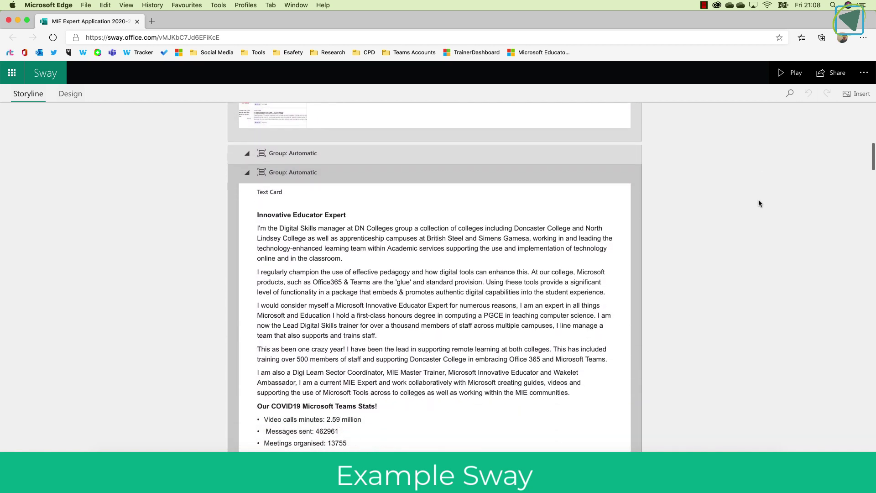
scroll(760, 203, down, 10)
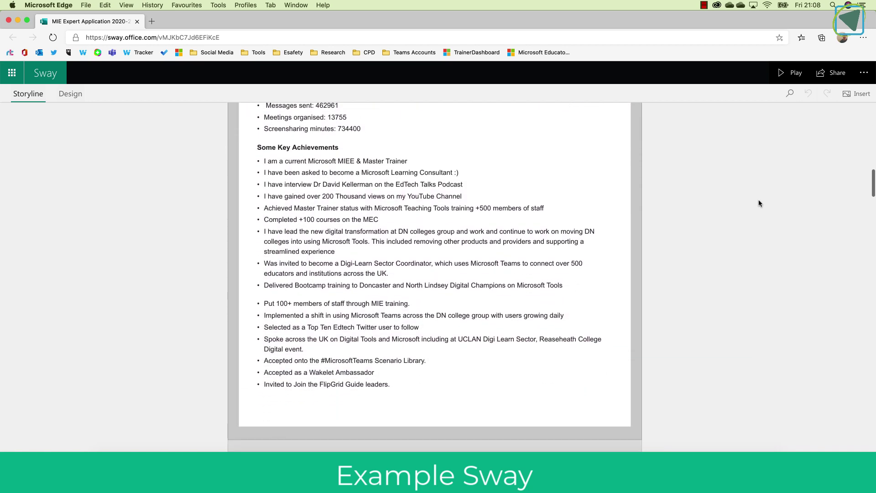
scroll(760, 203, down, 10)
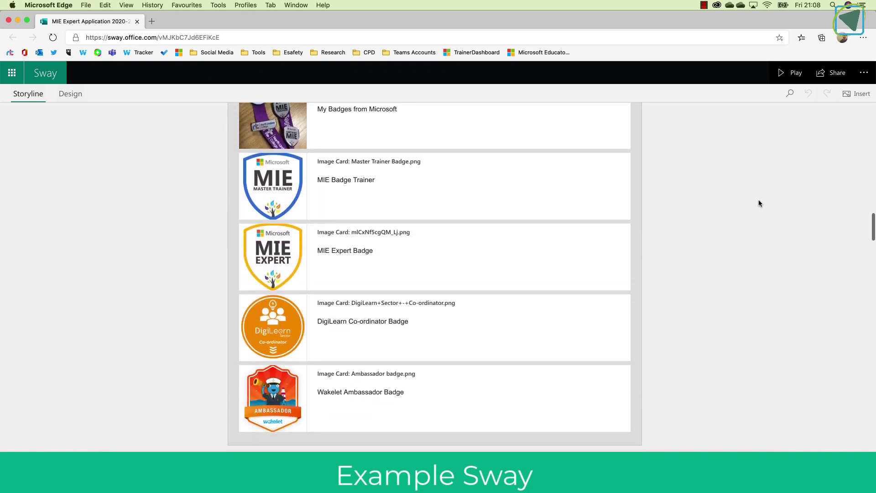
scroll(760, 204, down, 6)
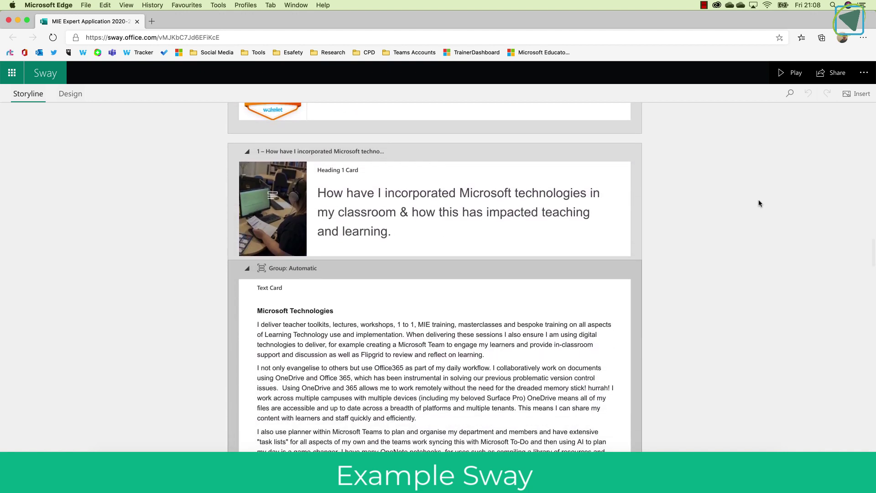
scroll(760, 204, down, 5)
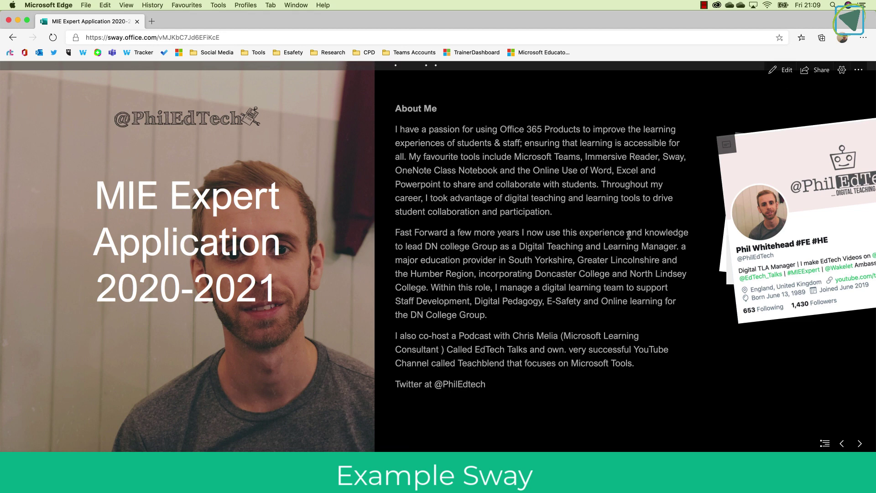
scroll(628, 236, down, 5)
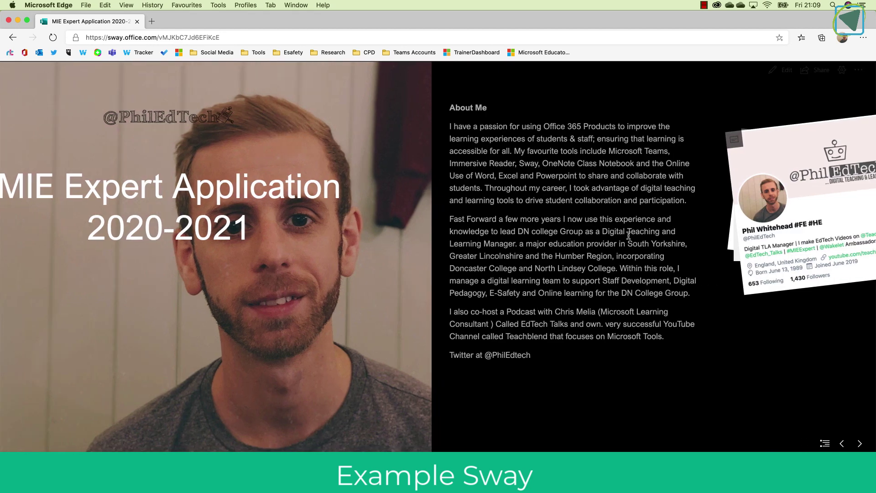
scroll(629, 237, down, 5)
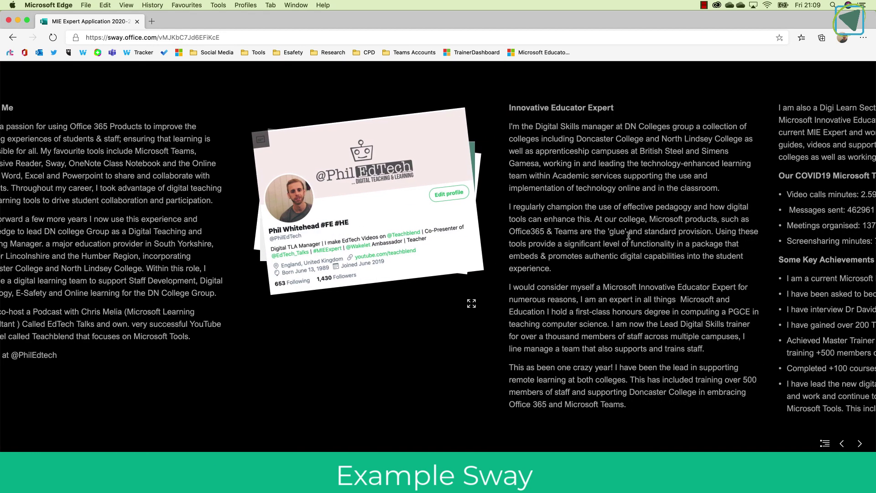
scroll(629, 236, down, 10)
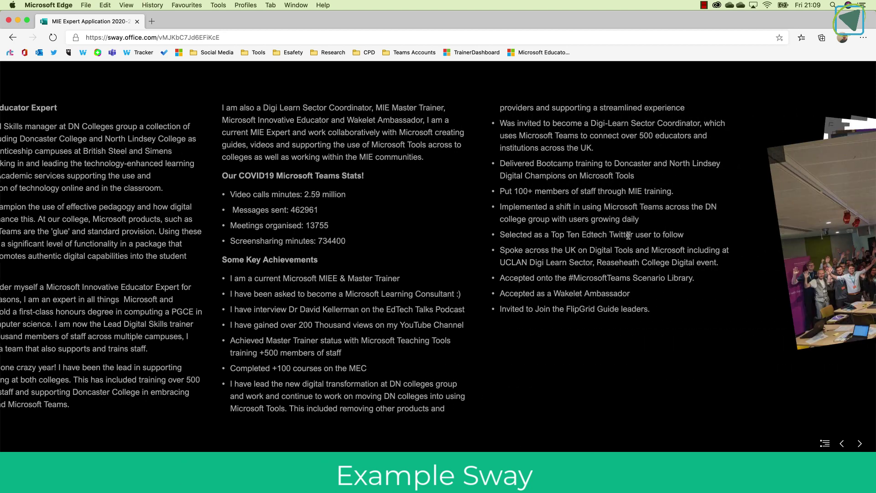
scroll(629, 239, down, 9)
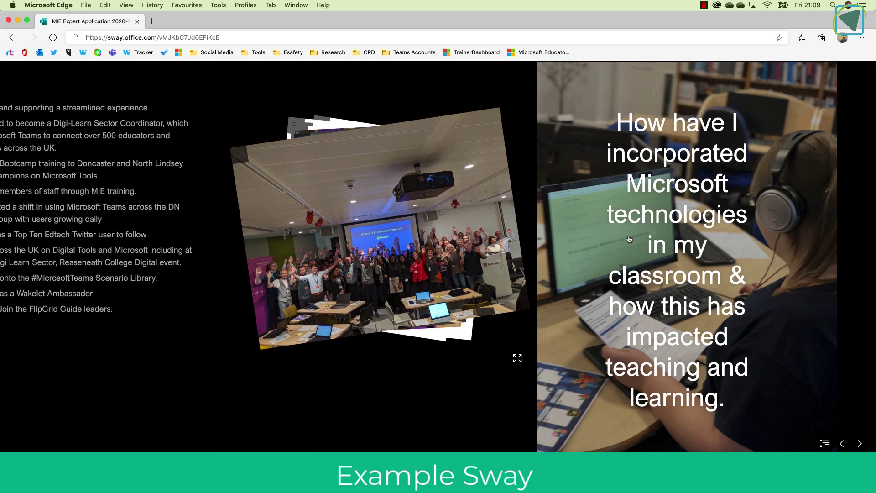
scroll(628, 236, down, 2)
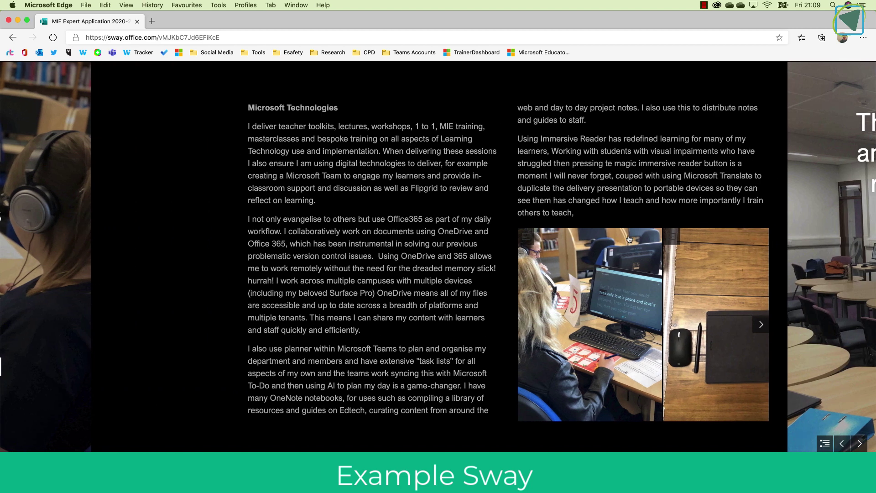
click(824, 444)
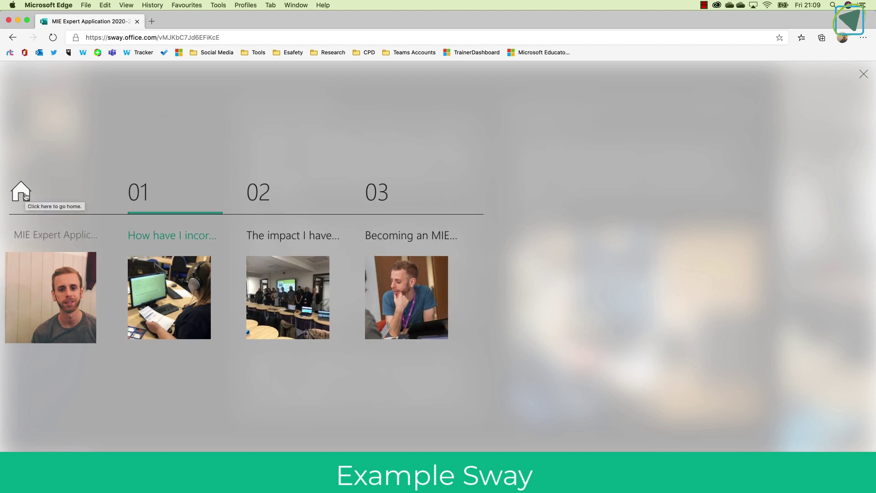
click(26, 197)
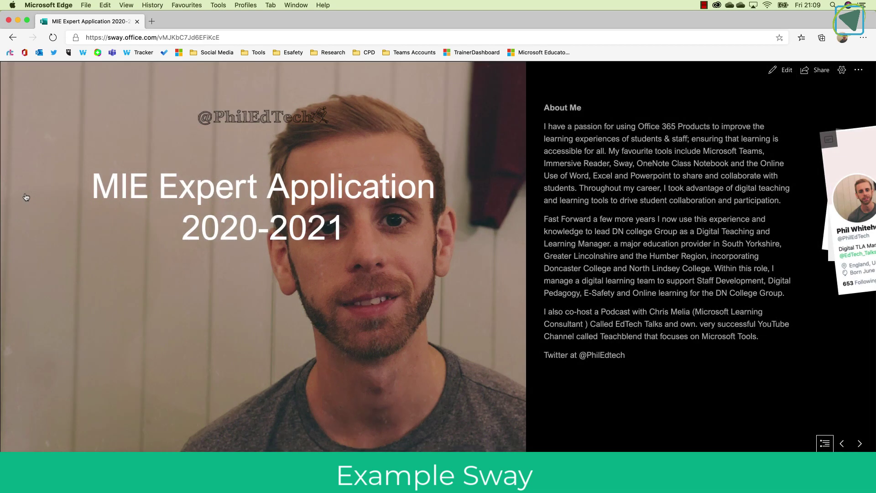